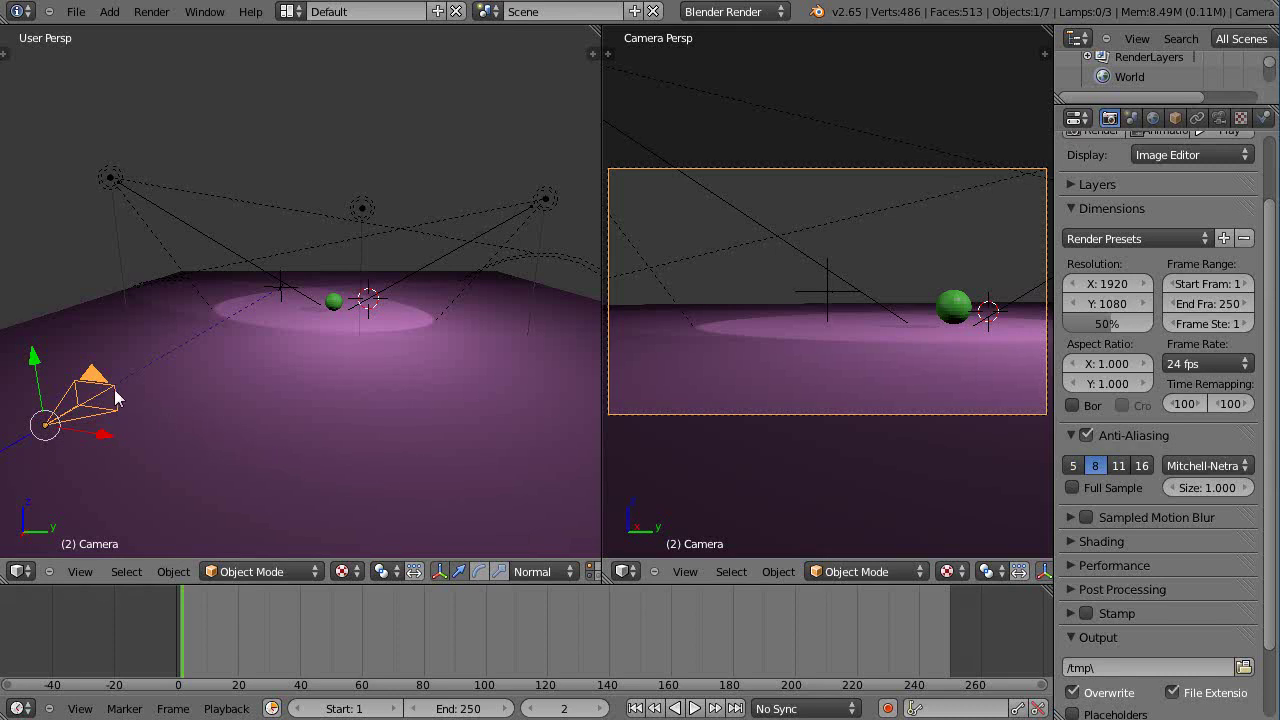
# Select the Empty and preview its keyframed animation, stopping back at frame 2.
pyautogui.rightClick(281, 290)
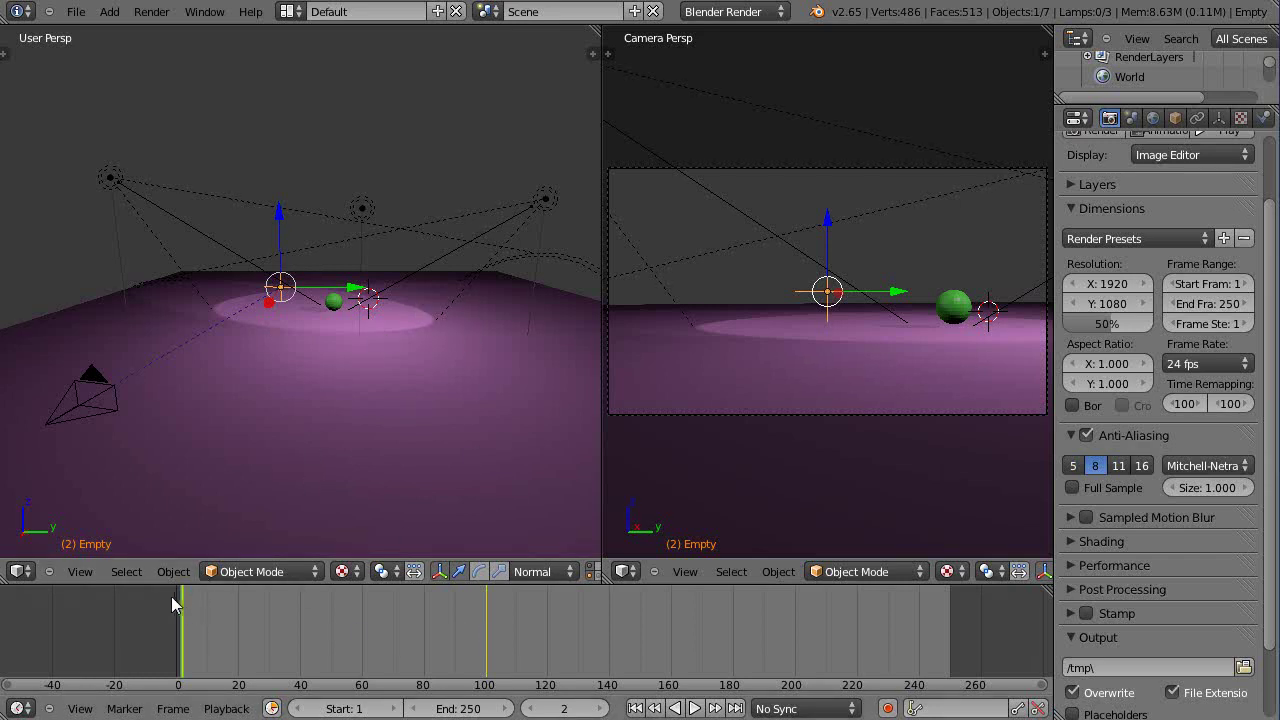
pyautogui.hotkey('alt', 'a')
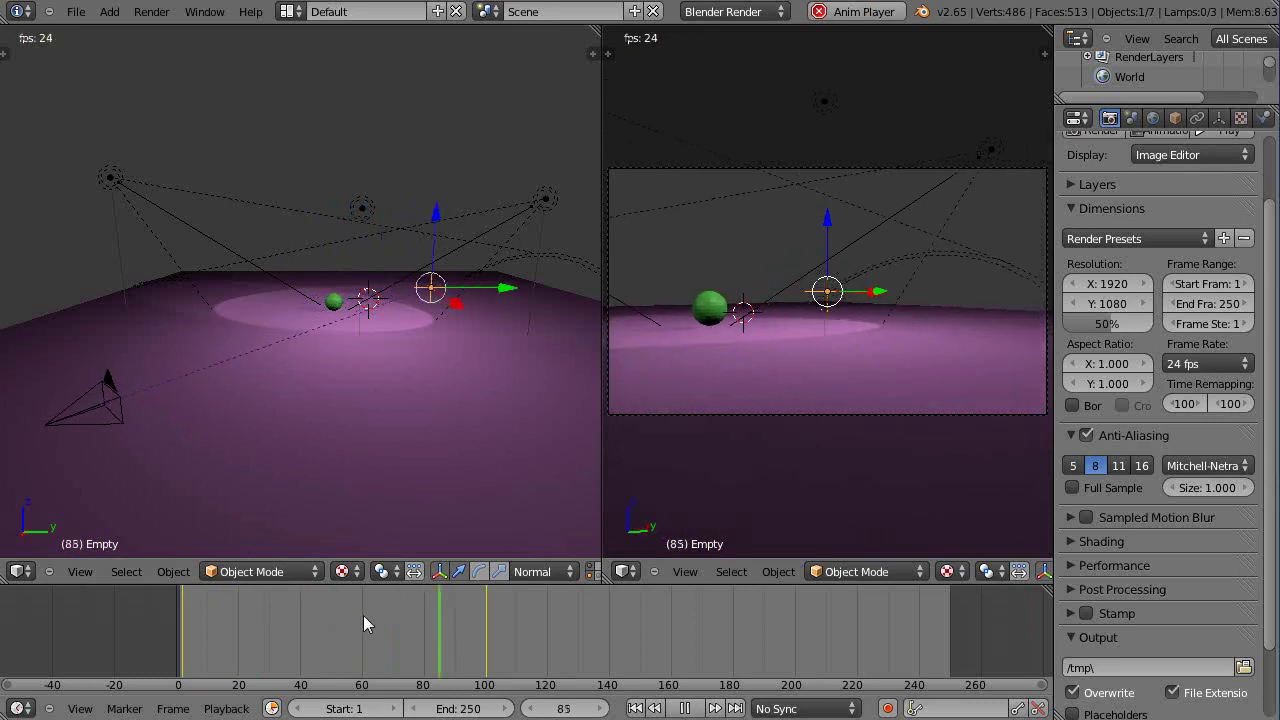
pyautogui.press('Escape')
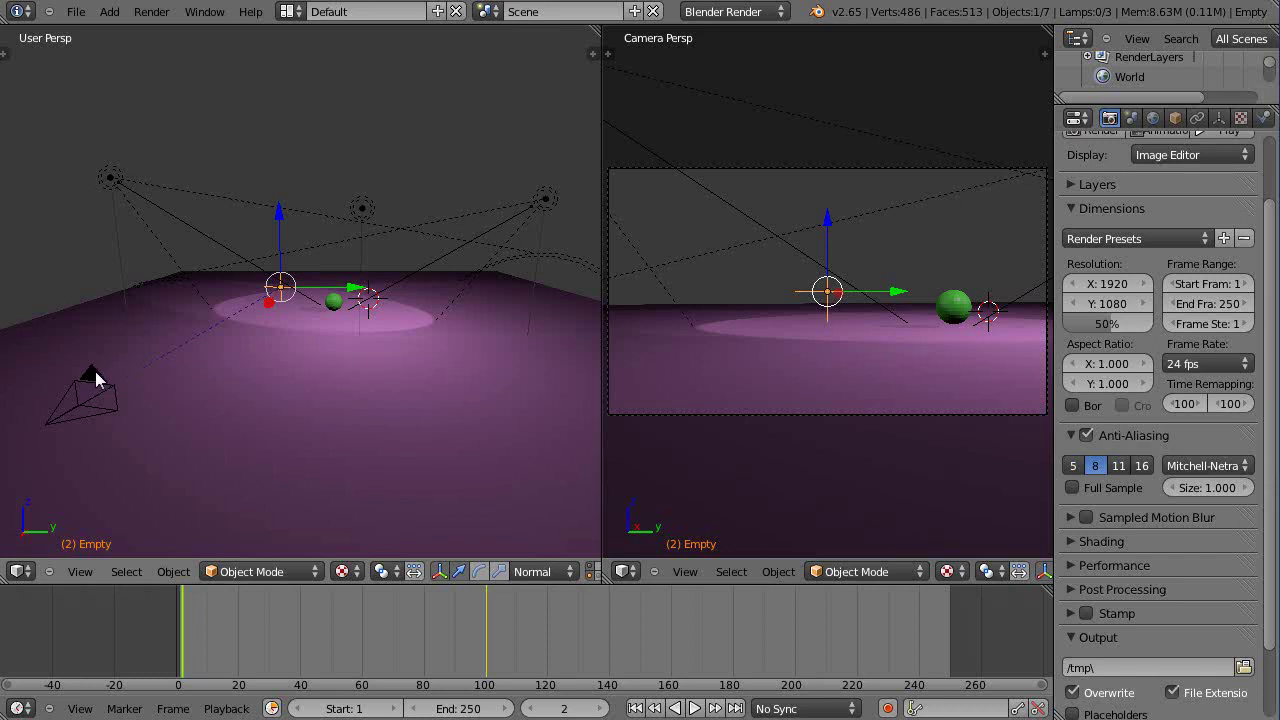
# Show the tool shelf and step between the Empty's keyframes to check its motion.
pyautogui.press('t')
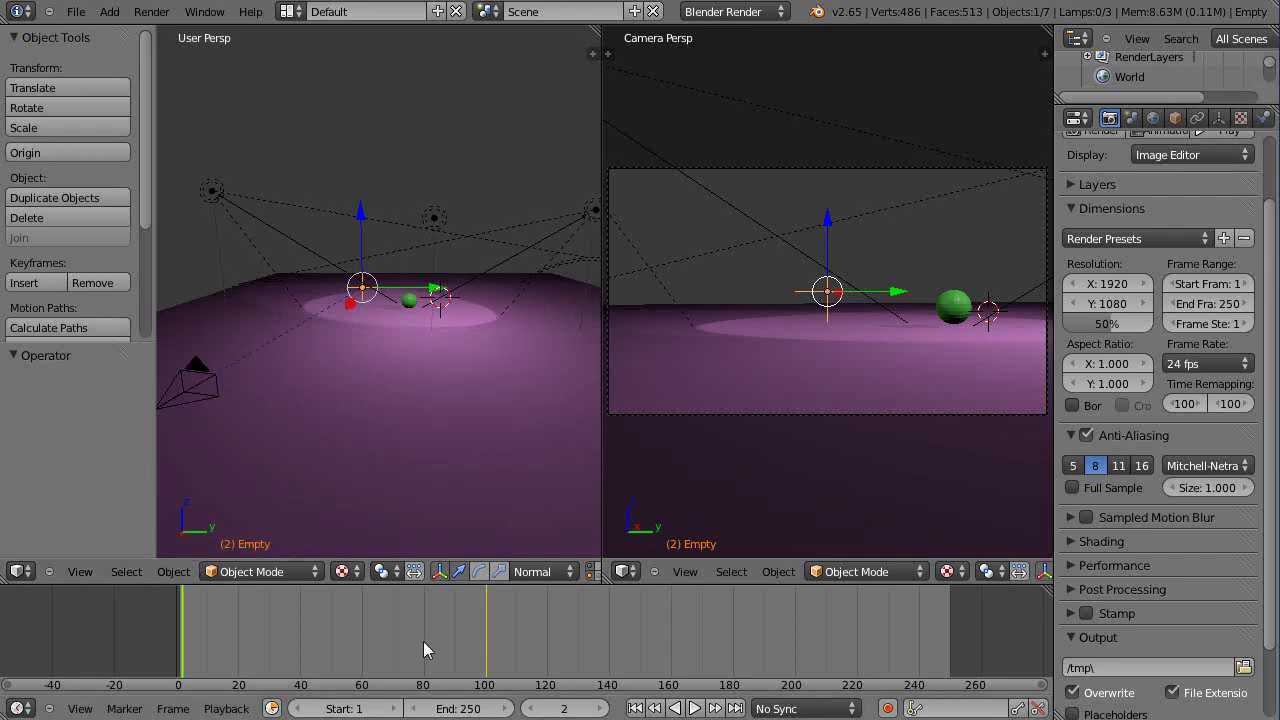
pyautogui.press('Up')
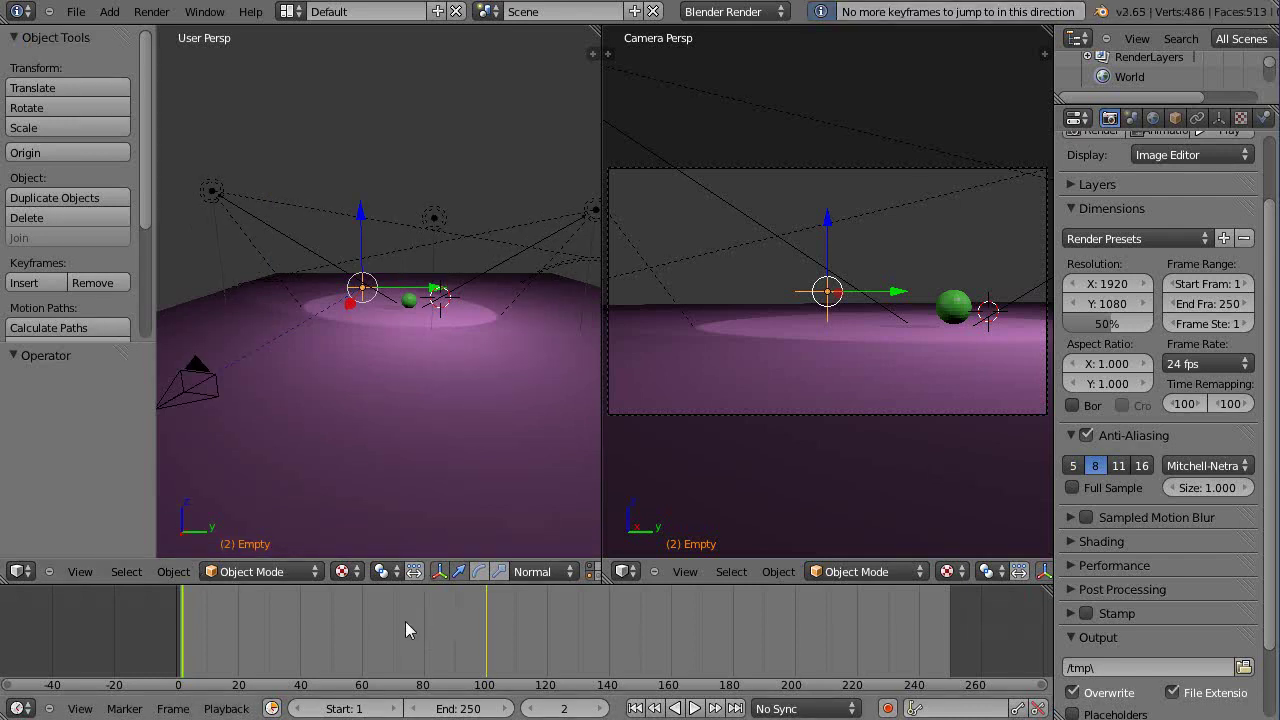
pyautogui.press('Down')
pyautogui.press('Up')
pyautogui.press('Up')
pyautogui.press('Up')
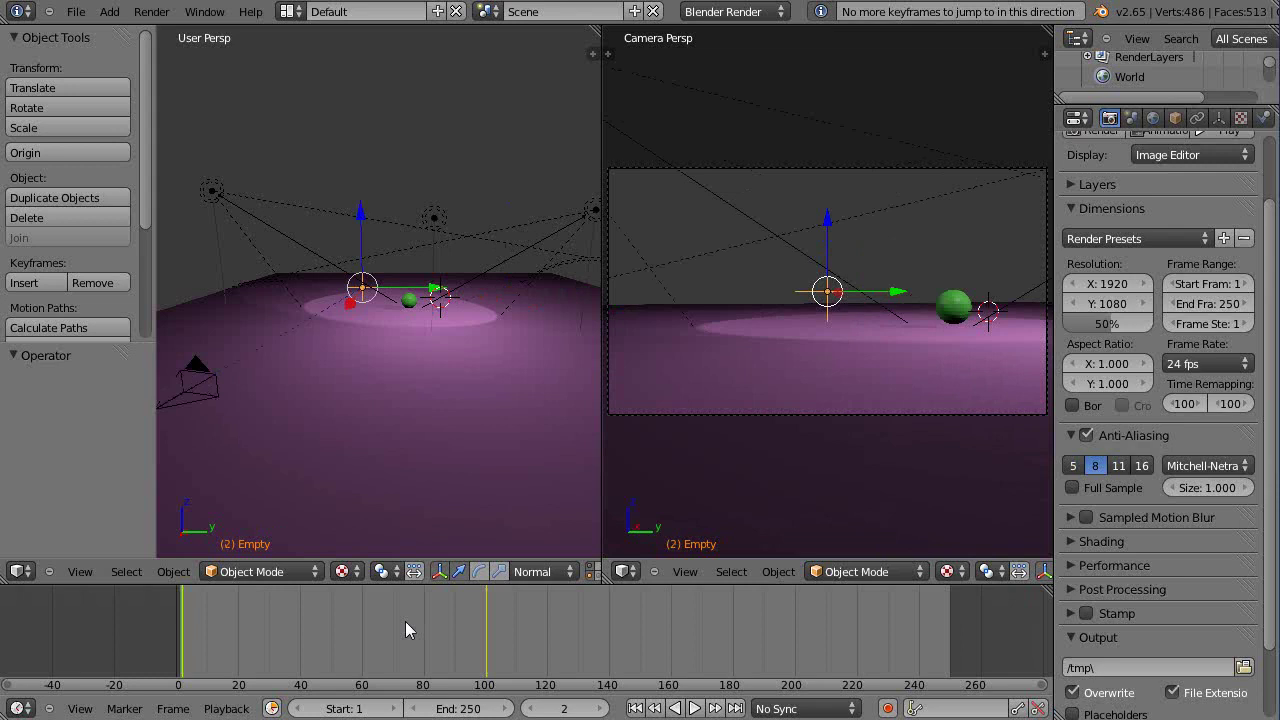
pyautogui.press('Down')
pyautogui.press('Down')
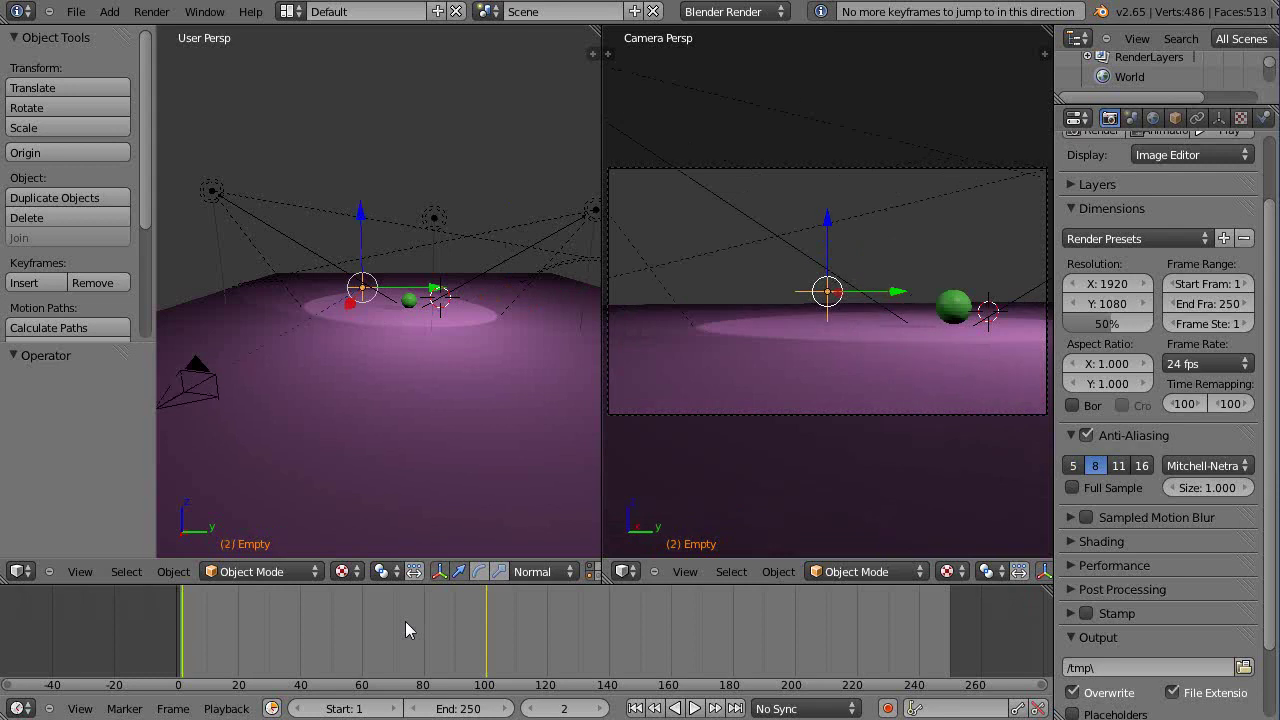
# Delete the Empty's keyframes and move it −9.945 along Y.
pyautogui.click(88, 282)
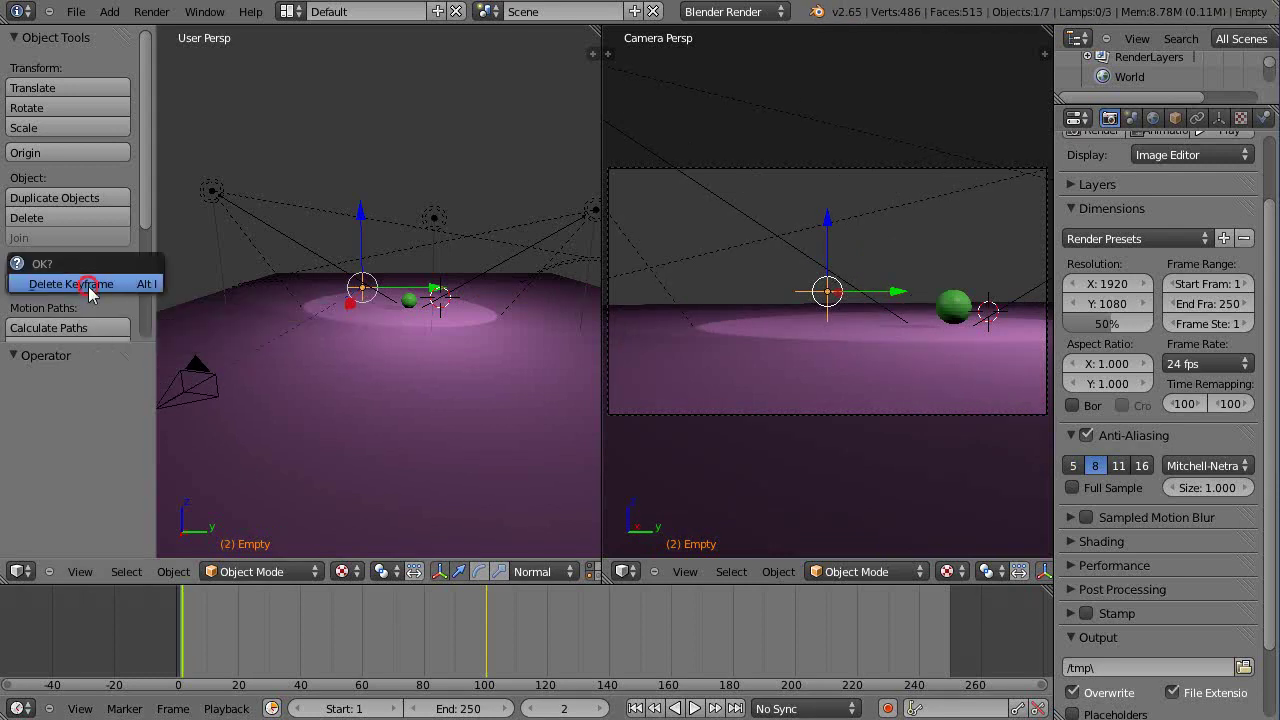
pyautogui.click(88, 286)
pyautogui.press('Up')
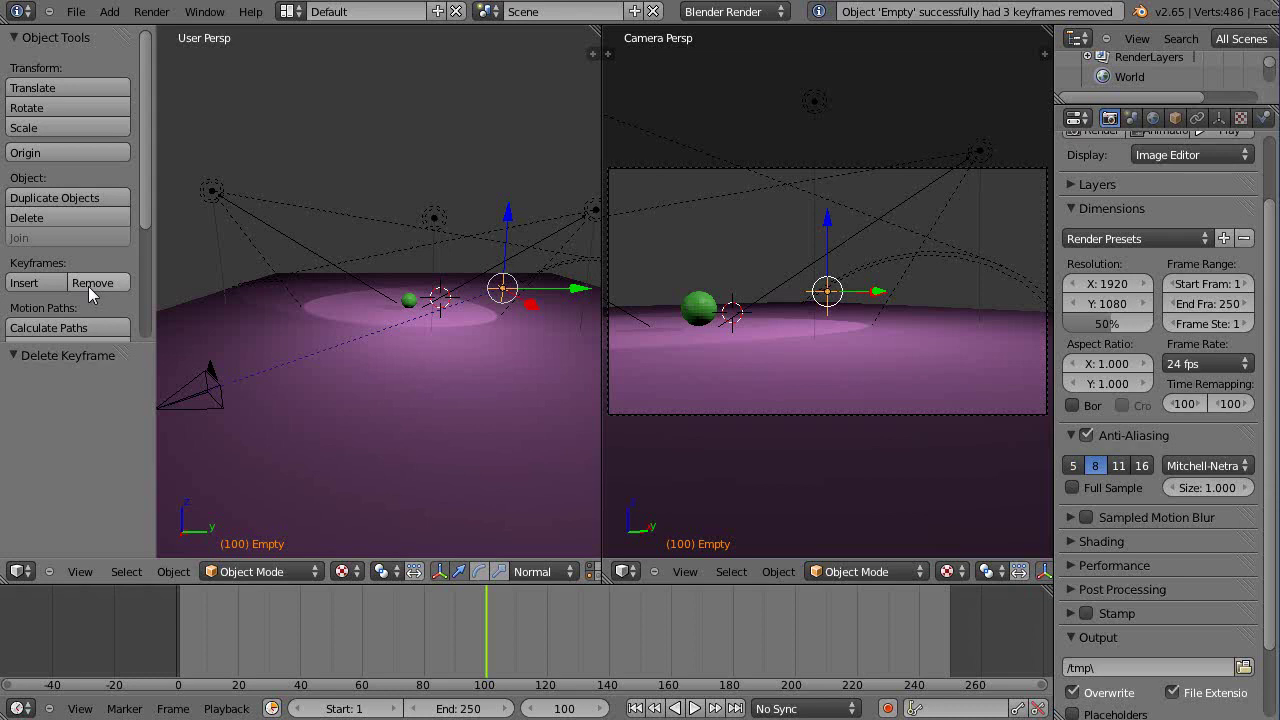
pyautogui.click(88, 284)
pyautogui.click(88, 286)
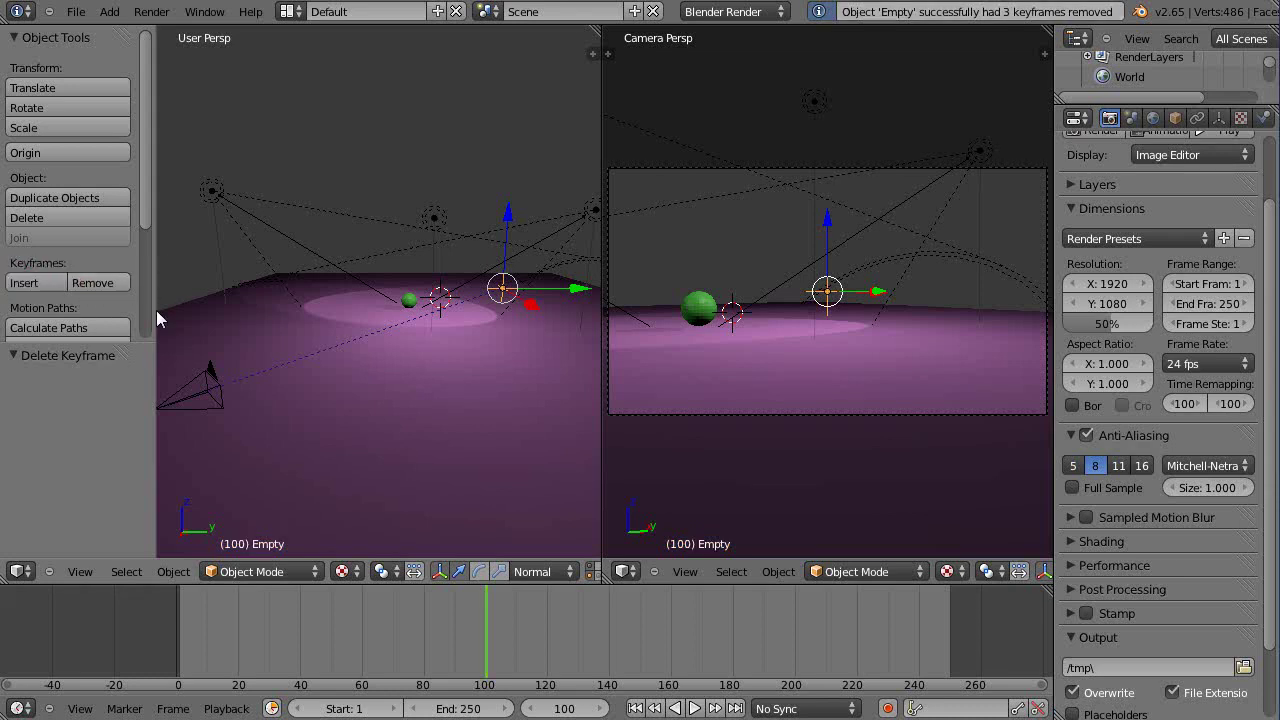
pyautogui.moveTo(574, 289); pyautogui.dragTo(420, 325)
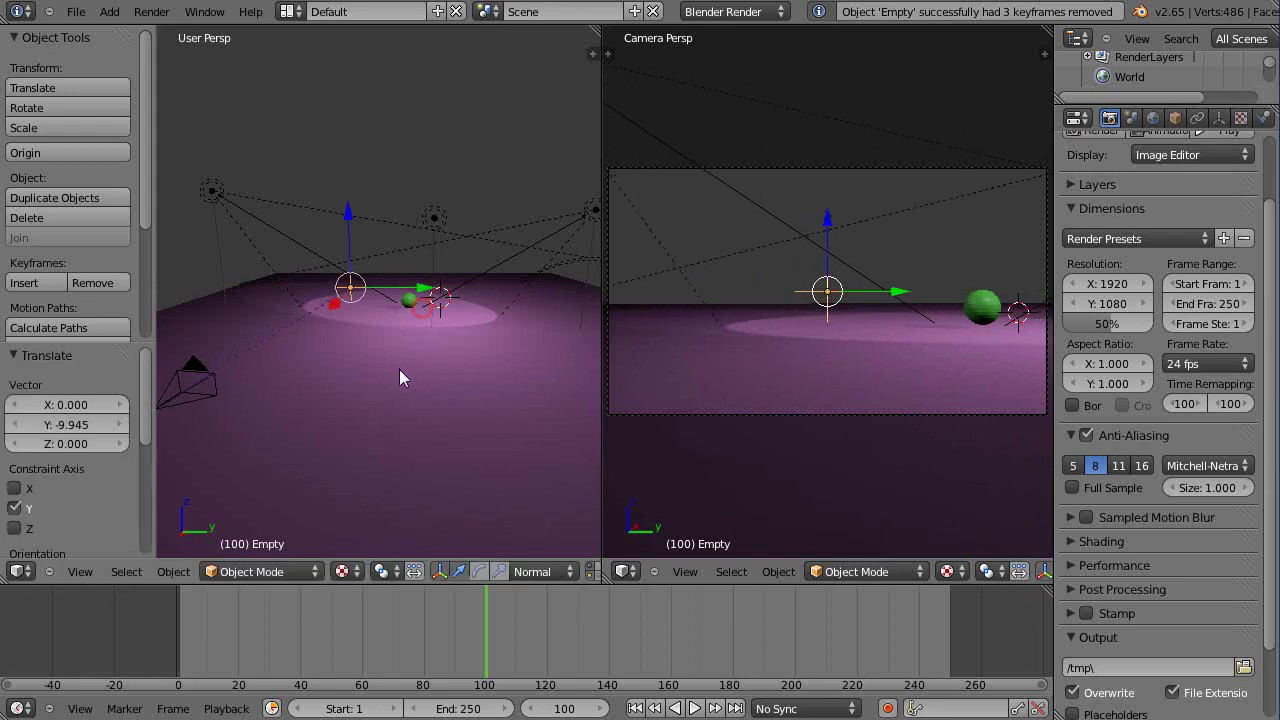
# Hide the tool shelf and widen User Persp, shrinking the camera view to a strip.
pyautogui.press('t')
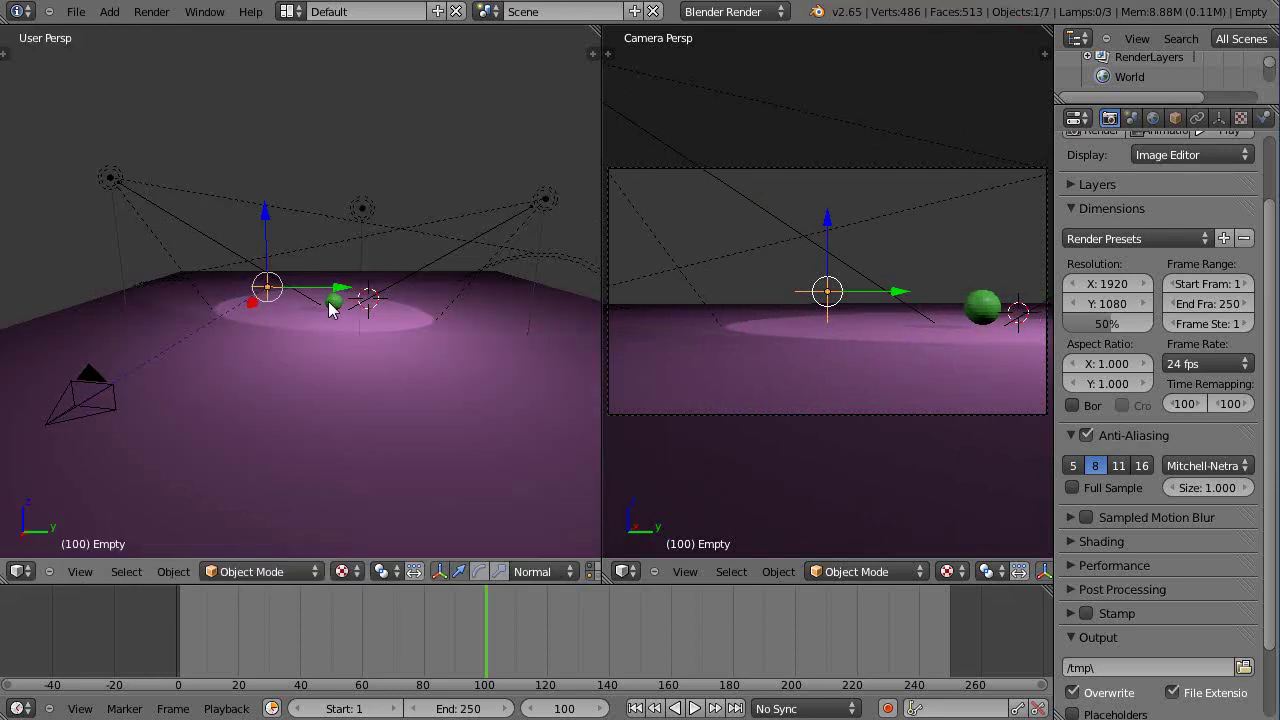
pyautogui.scroll(-2, 459, 365)
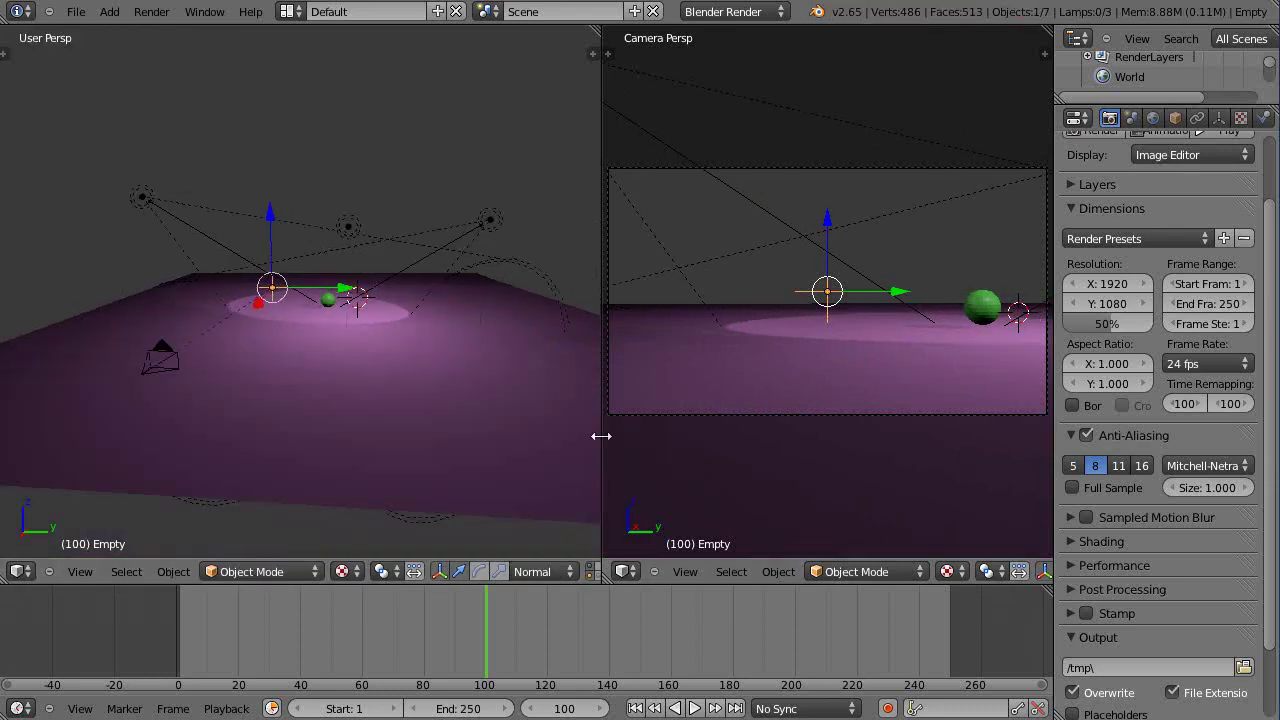
pyautogui.moveTo(600, 437); pyautogui.dragTo(846, 434)
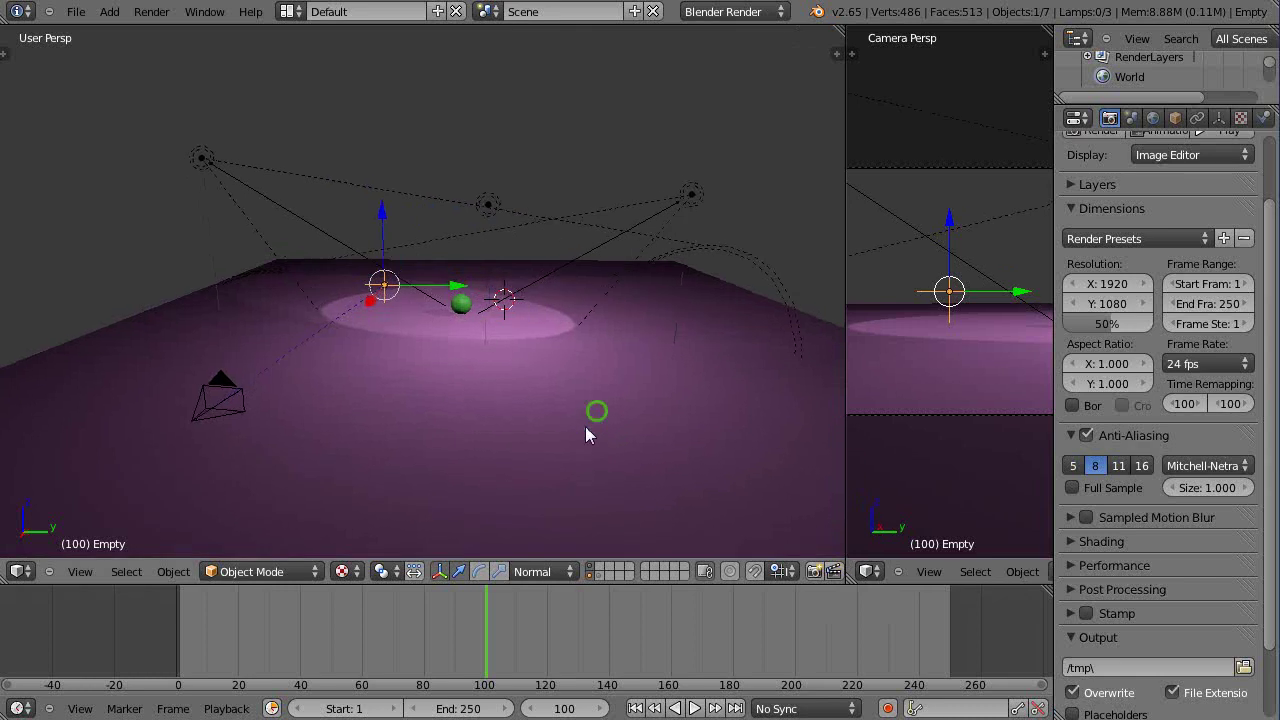
pyautogui.scroll(1, 495, 351)
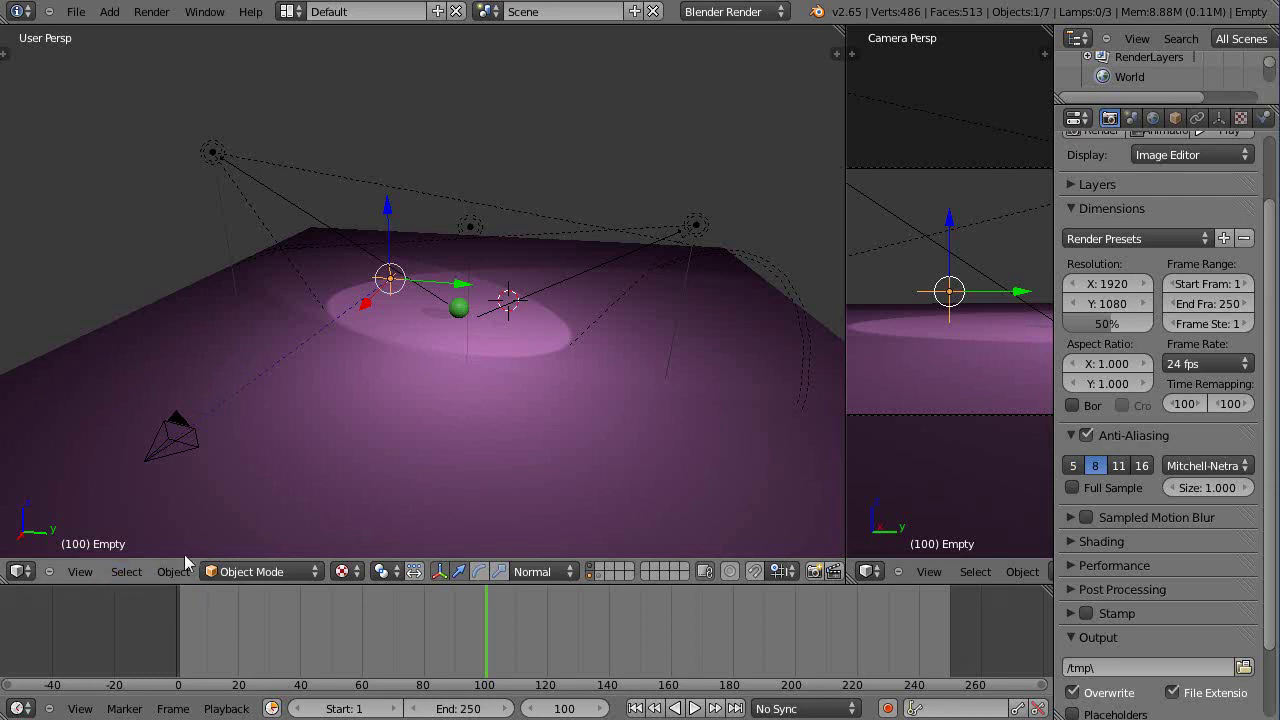
# Add a Curve > Path (NURBS path) and zoom in on it near the sphere.
pyautogui.hotkey('shift', 'a')
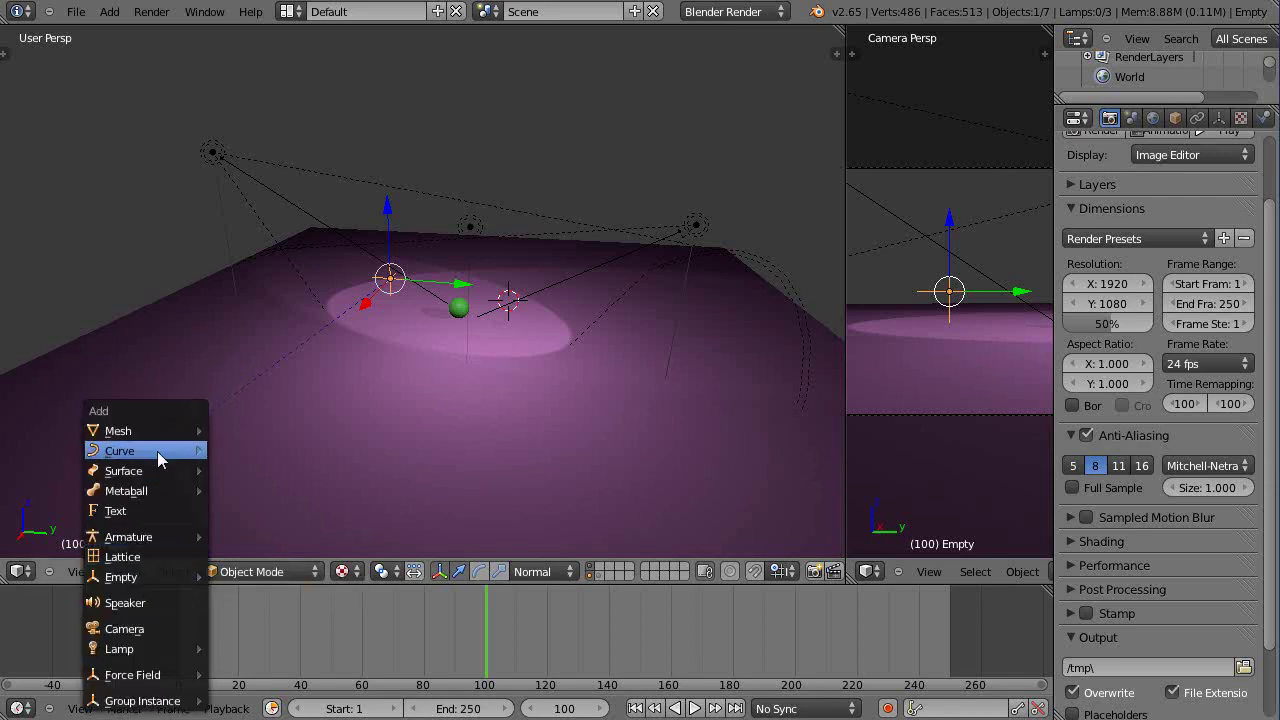
pyautogui.moveTo(183, 450)
pyautogui.click(242, 531)
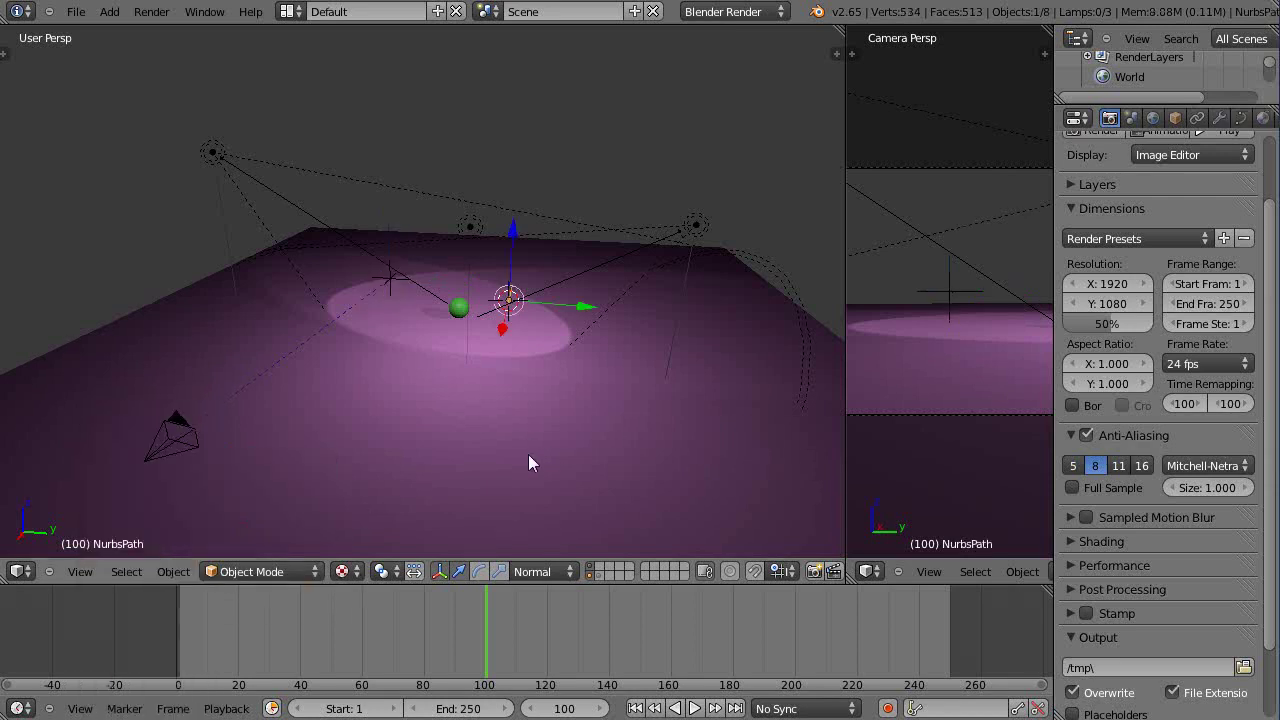
pyautogui.moveTo(550, 455); pyautogui.dragTo(380, 500, button='middle')
pyautogui.scroll(4, 414, 465)
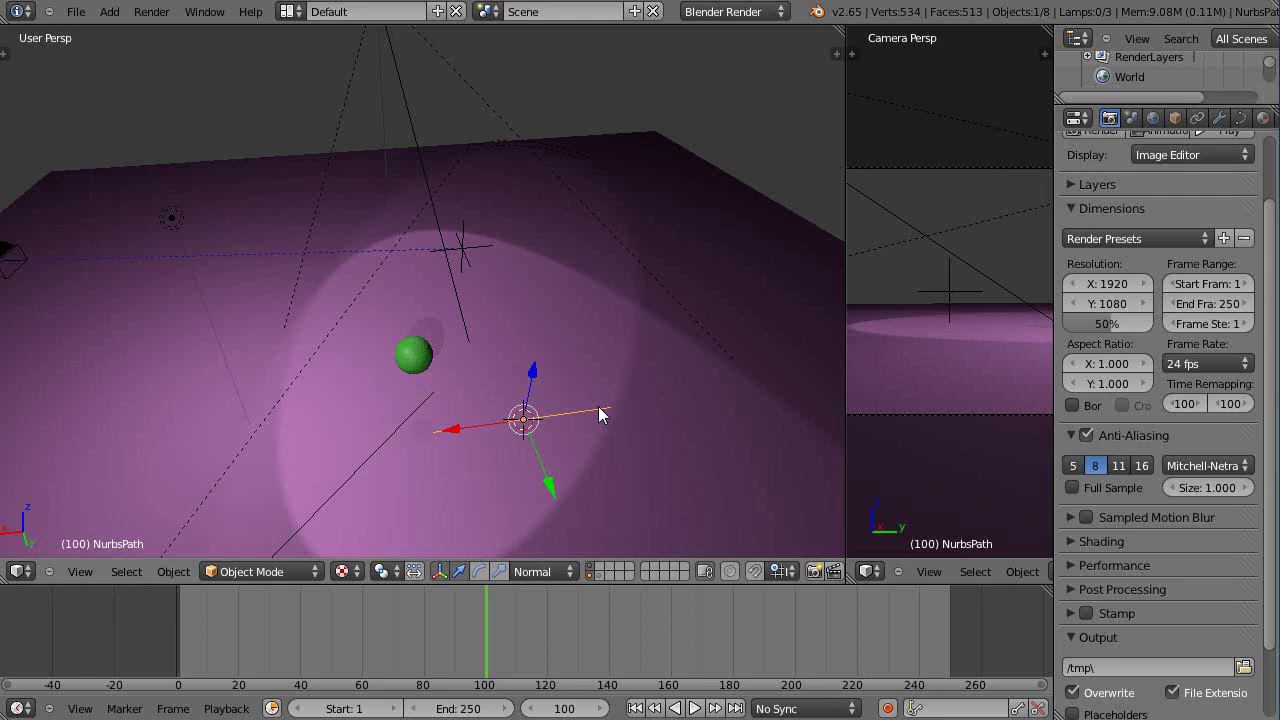
# In Edit Mode, pull the path's end control point upward into a rising curve.
pyautogui.press('Tab')
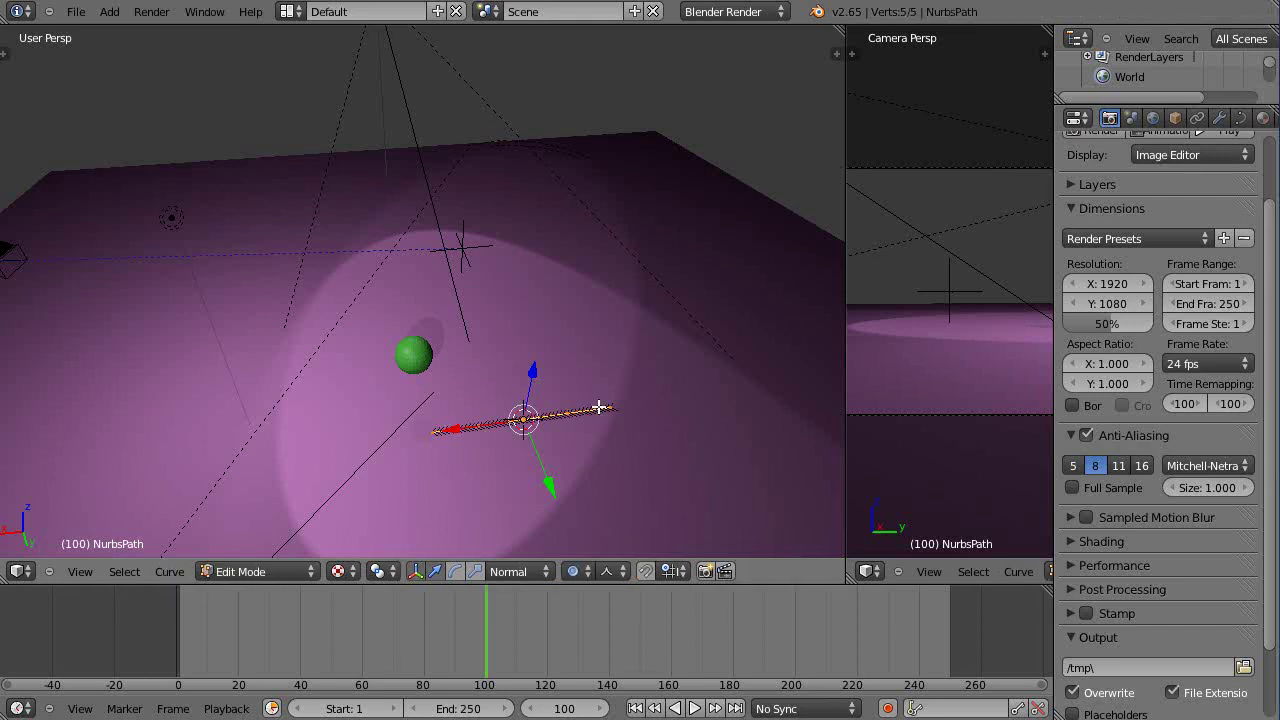
pyautogui.scroll(2, 608, 426)
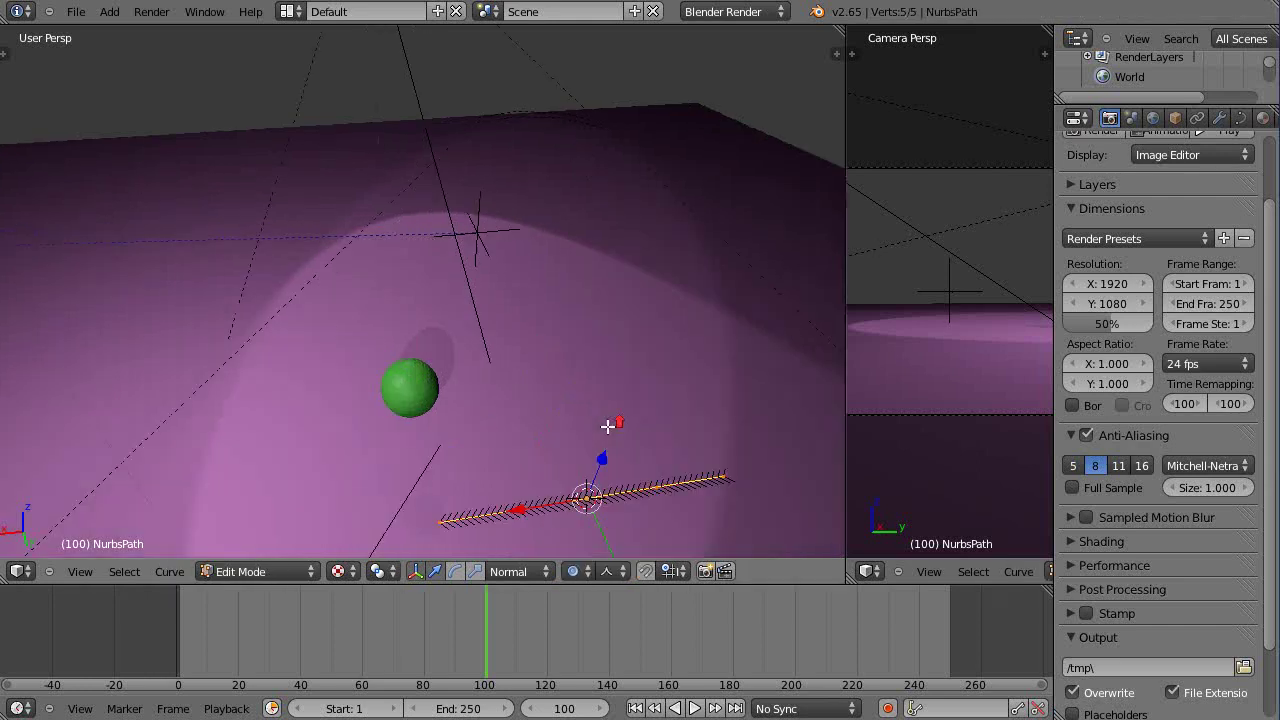
pyautogui.rightClick(725, 479)
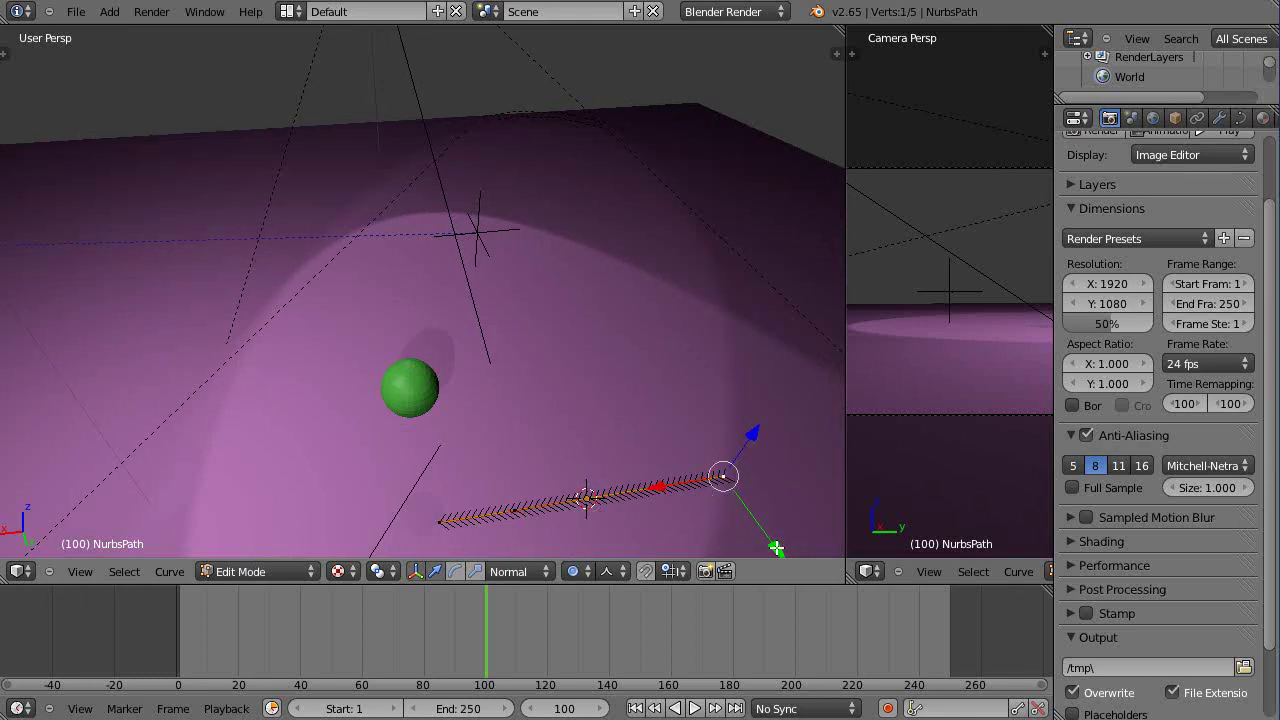
pyautogui.moveTo(776, 548); pyautogui.dragTo(655, 350)
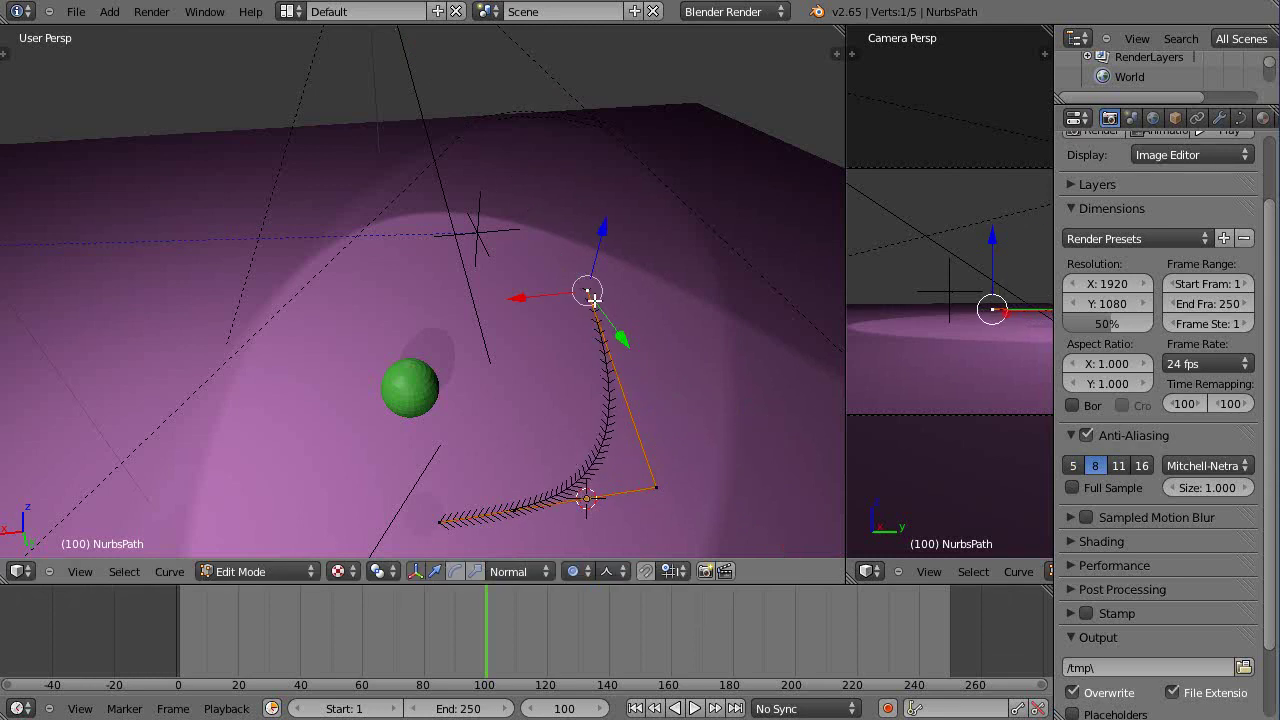
# Set the path's Shape to 2D with Fill Both, orbiting to inspect it beside the sphere.
pyautogui.click(1241, 118)
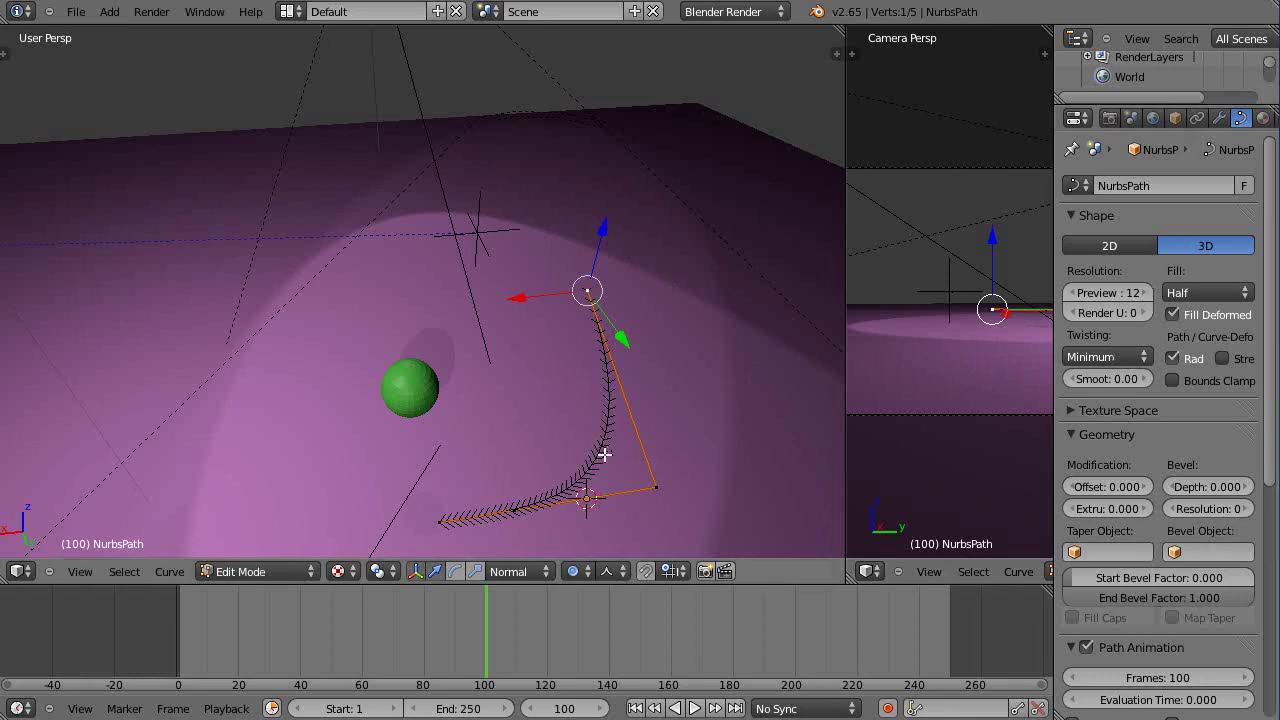
pyautogui.moveTo(604, 455); pyautogui.dragTo(558, 402, button='middle')
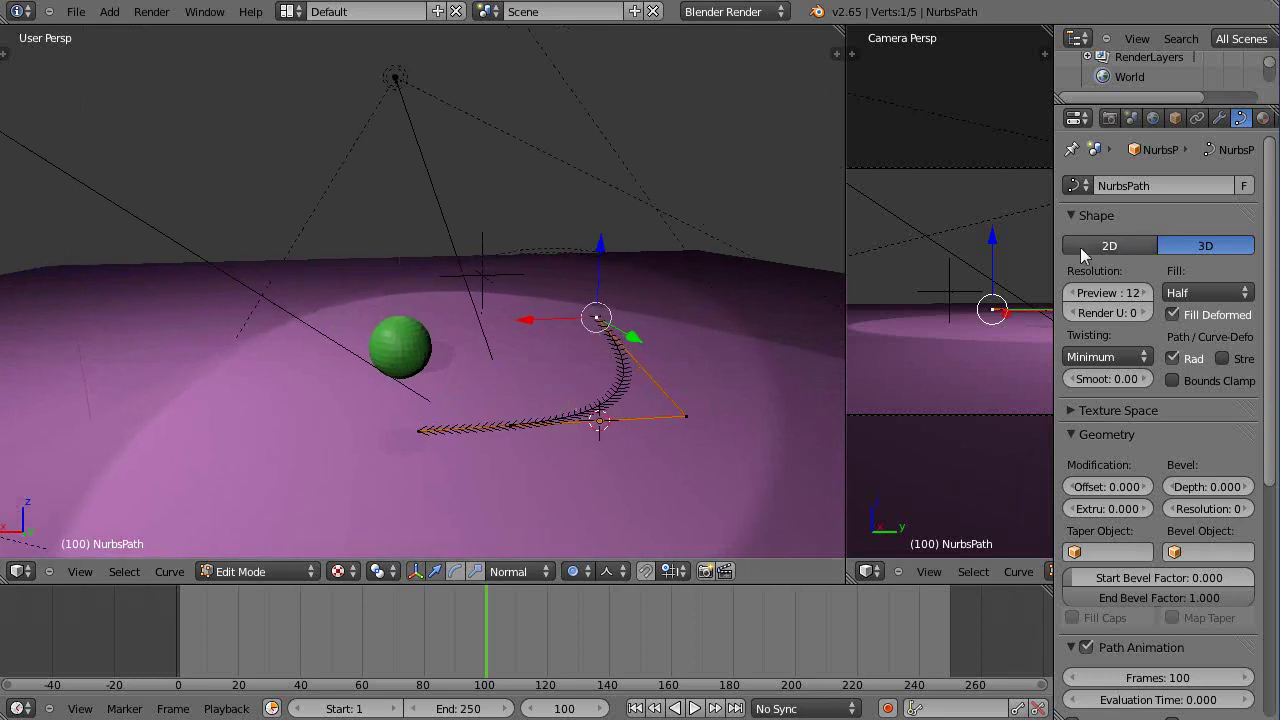
pyautogui.click(1105, 244)
pyautogui.moveTo(663, 329); pyautogui.dragTo(666, 434, button='middle')
pyautogui.moveTo(623, 383); pyautogui.dragTo(591, 250, button='middle')
pyautogui.moveTo(557, 317); pyautogui.dragTo(563, 449, button='middle')
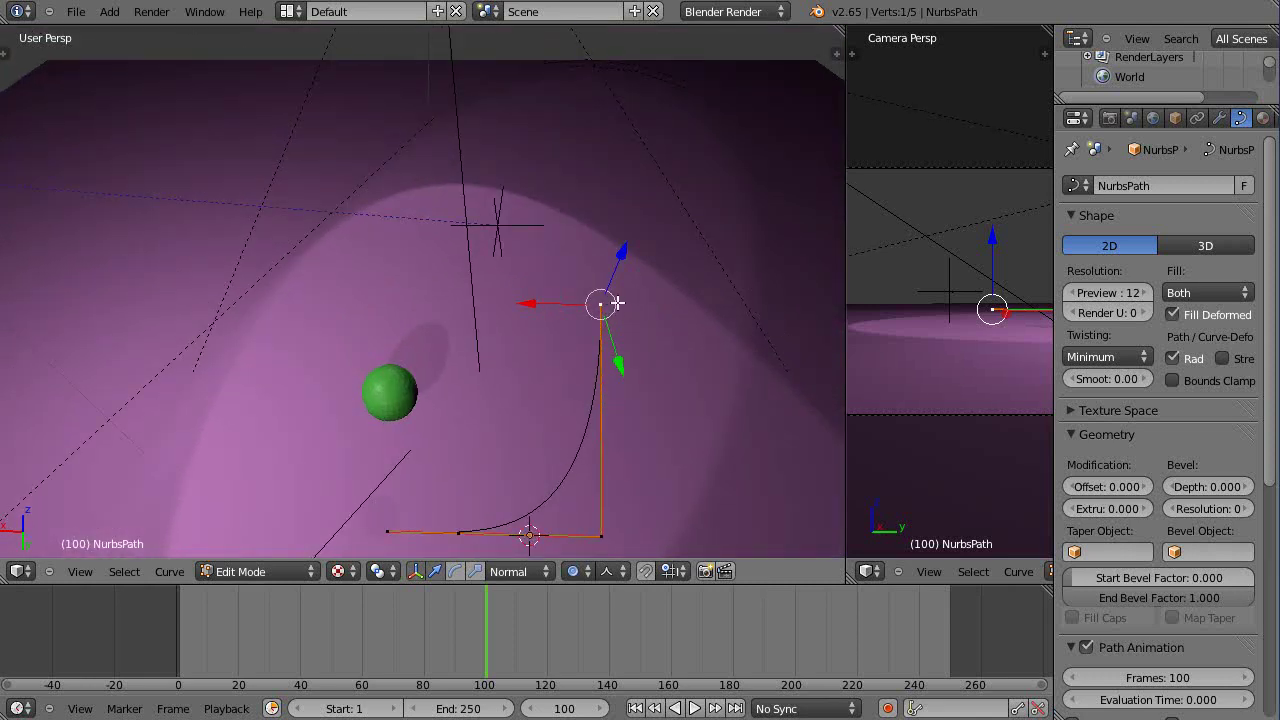
# Extrude three new points from the path's end around the sphere's left side, then widen the camera pane.
pyautogui.press('e')
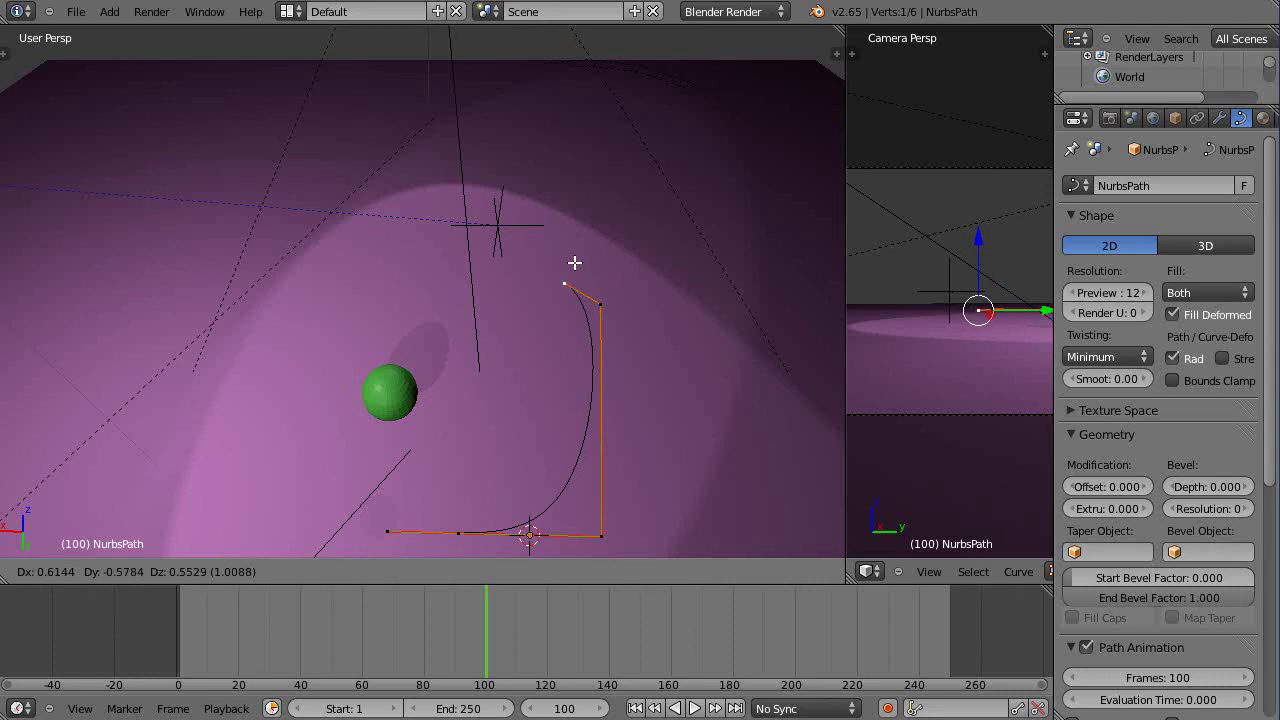
pyautogui.click(476, 196)
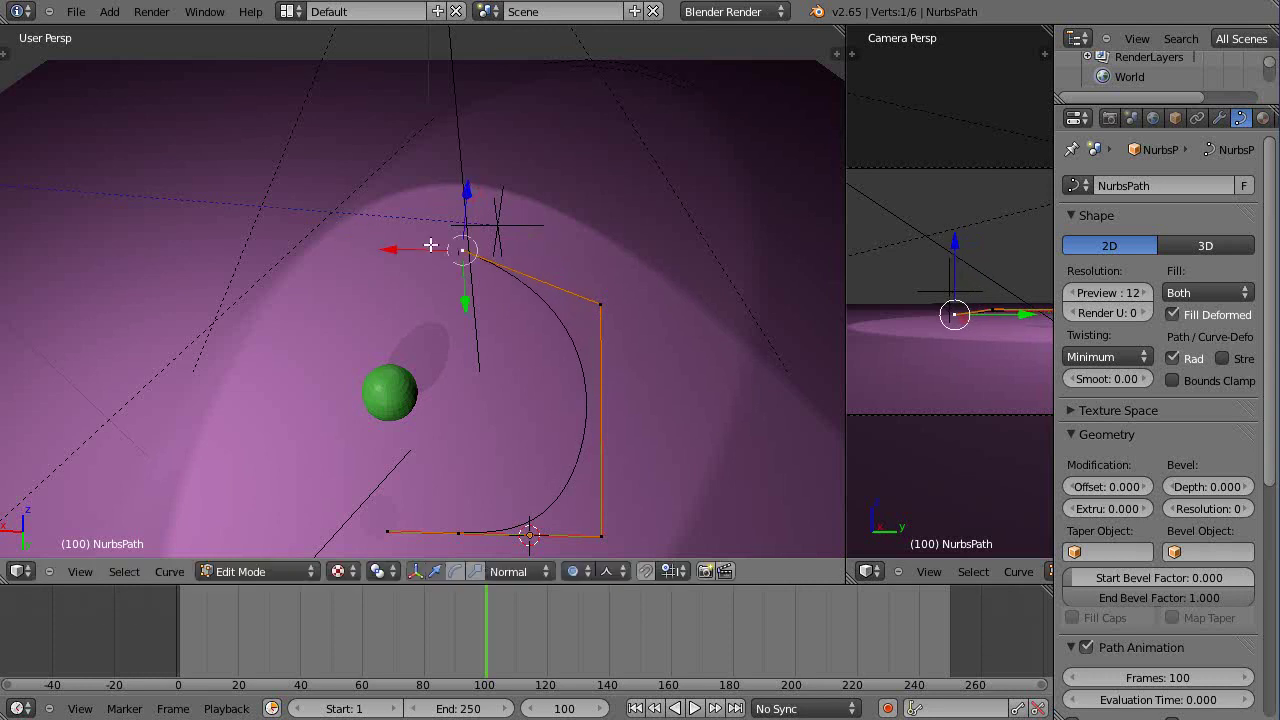
pyautogui.press('e')
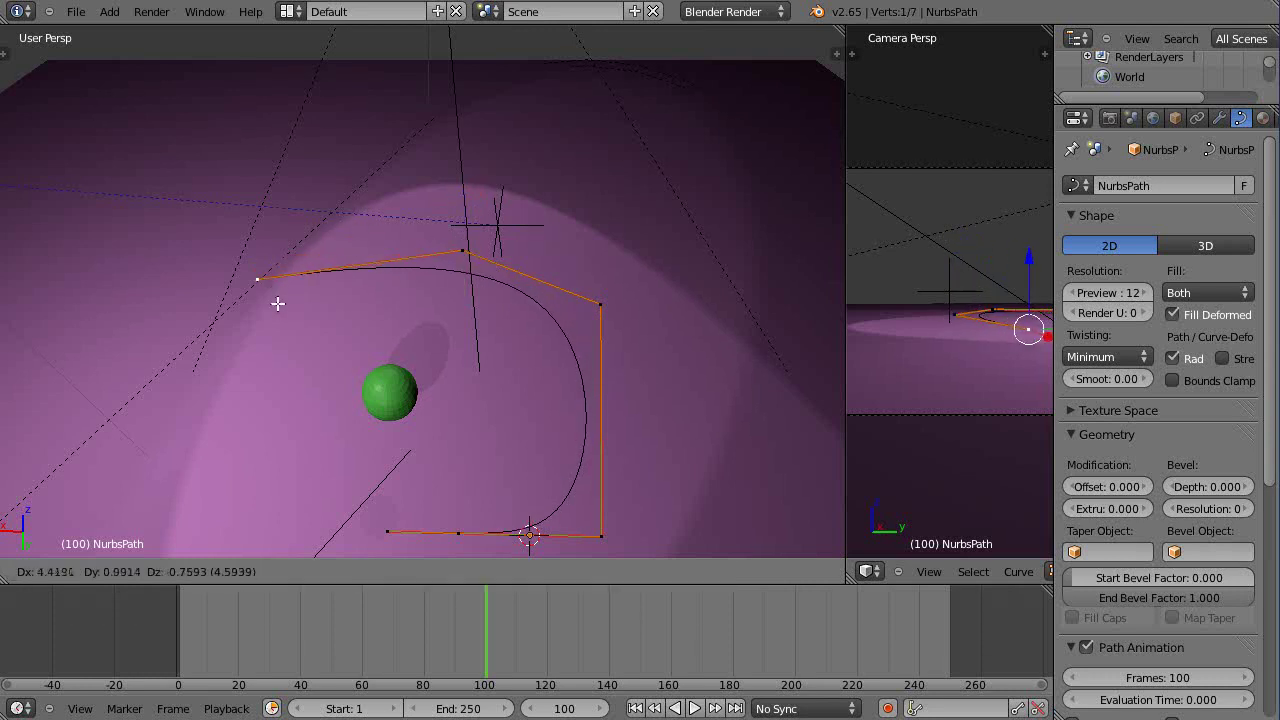
pyautogui.click(279, 305)
pyautogui.press('e')
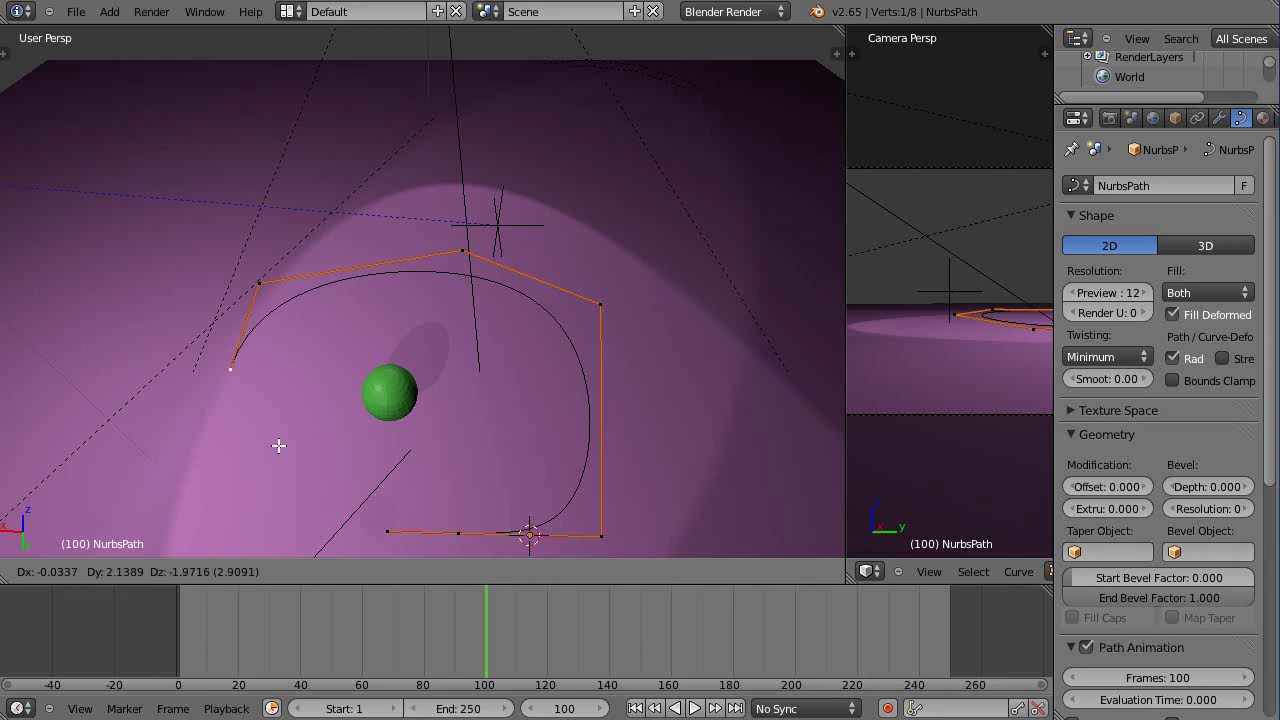
pyautogui.click(325, 531)
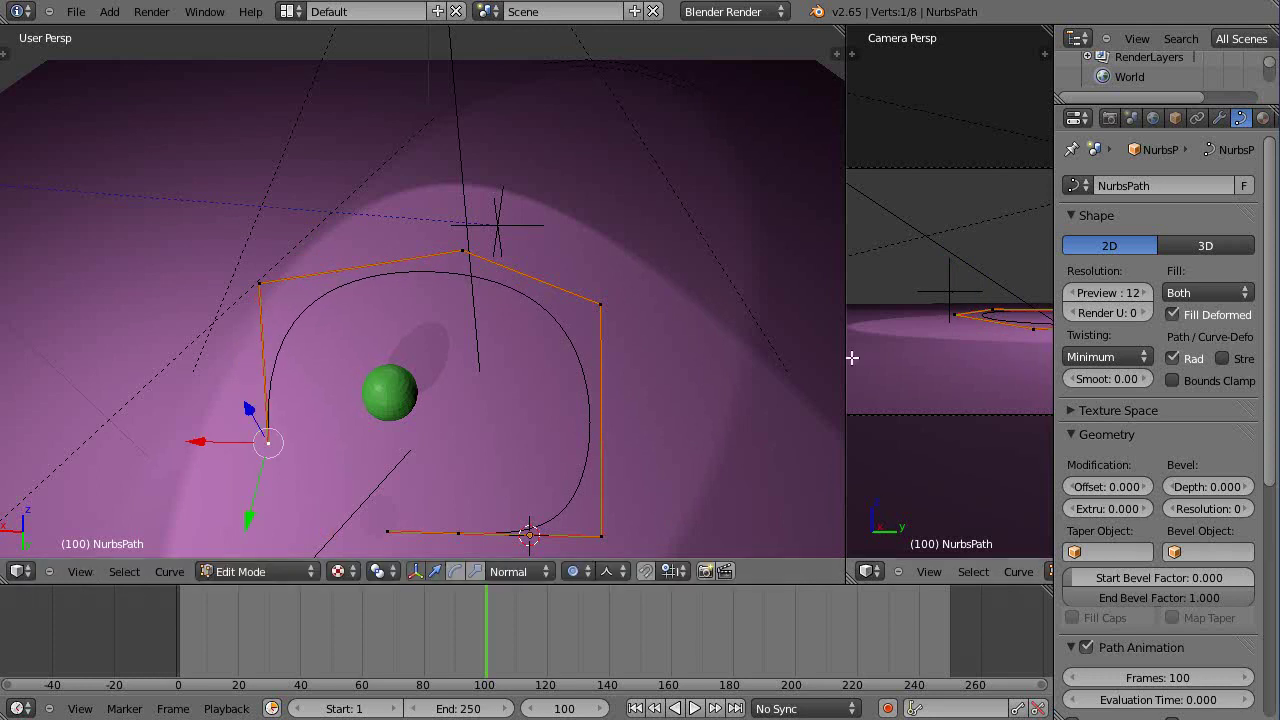
pyautogui.moveTo(846, 357); pyautogui.dragTo(600, 361)
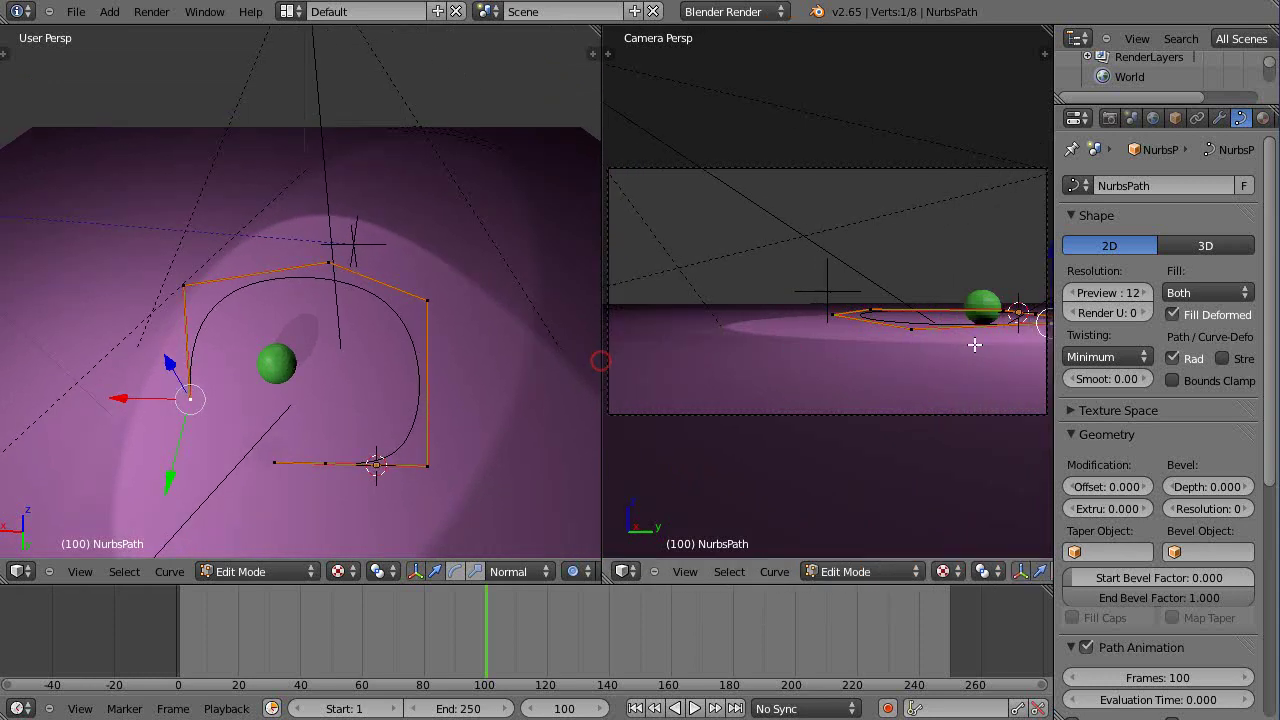
# Take the right viewport out of camera view and orbit the left view sideways onto the path.
pyautogui.press('KP_8')
pyautogui.press('KP_8')
pyautogui.press('KP_8')
pyautogui.press('KP_8')
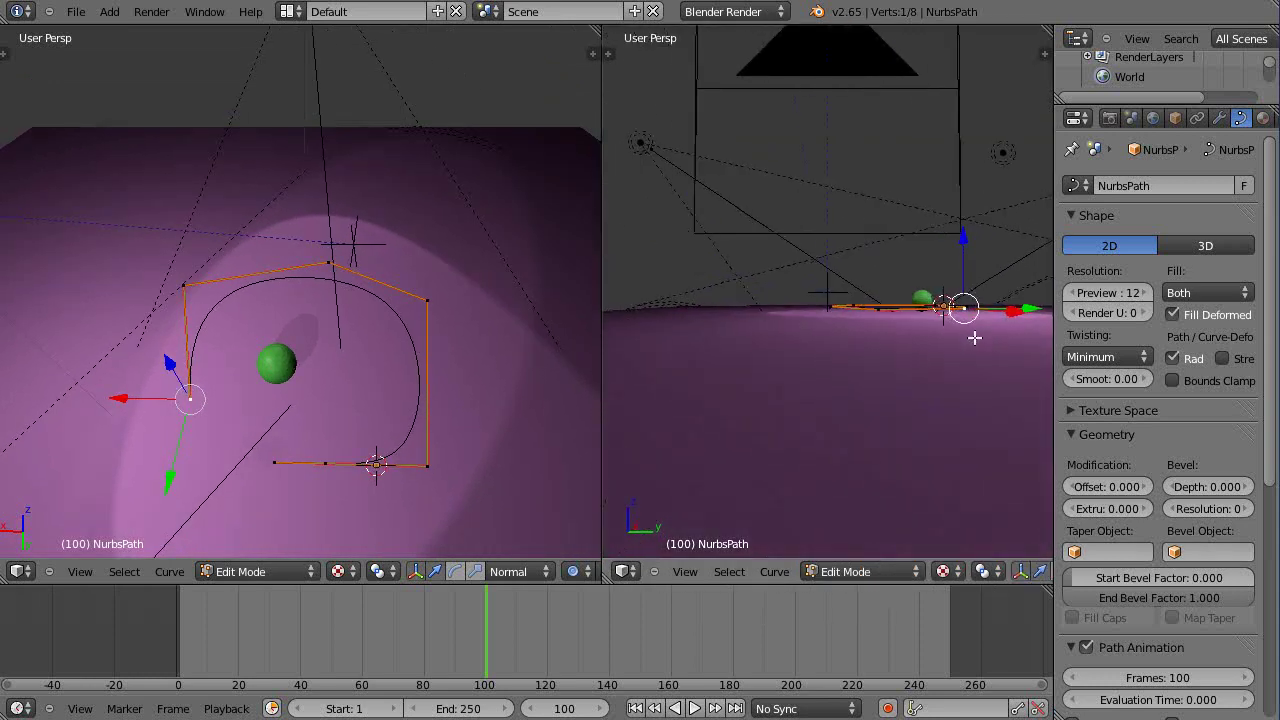
pyautogui.moveTo(451, 383); pyautogui.dragTo(551, 286, button='middle')
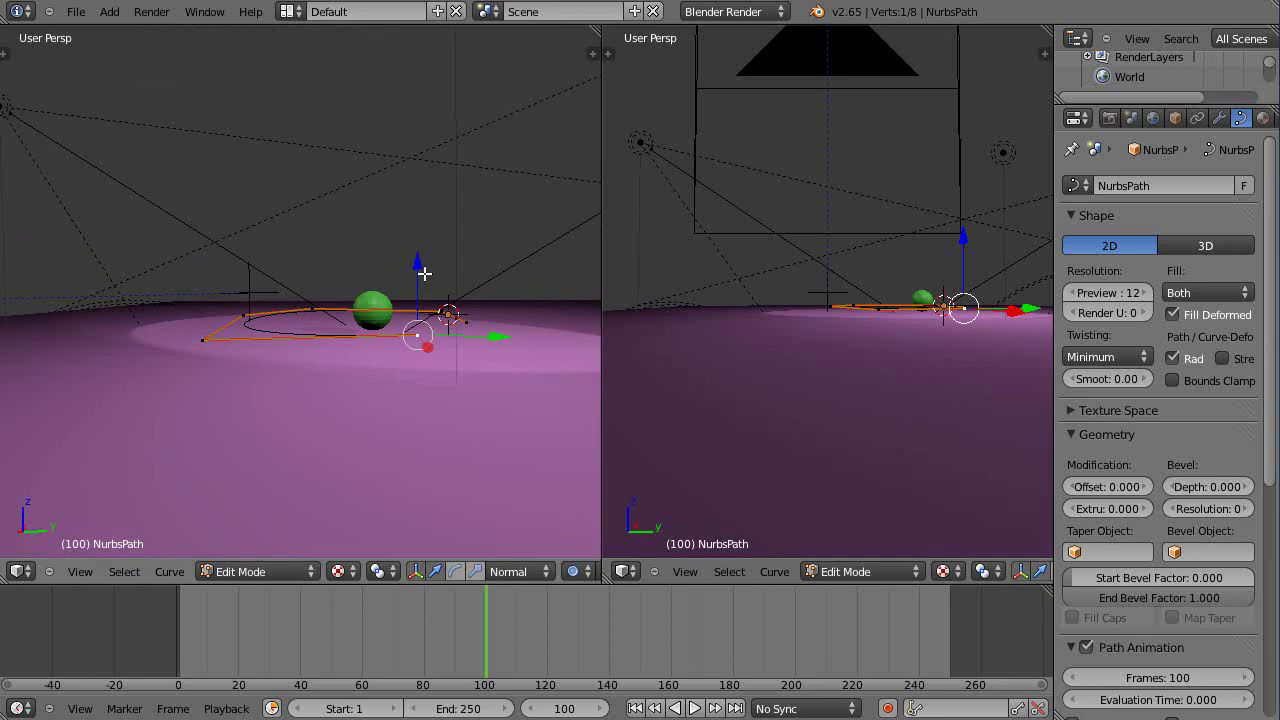
pyautogui.moveTo(418, 267); pyautogui.dragTo(421, 322)
# Switch the path's Shape to 3D and lift a curve point upward.
pyautogui.click(1200, 244)
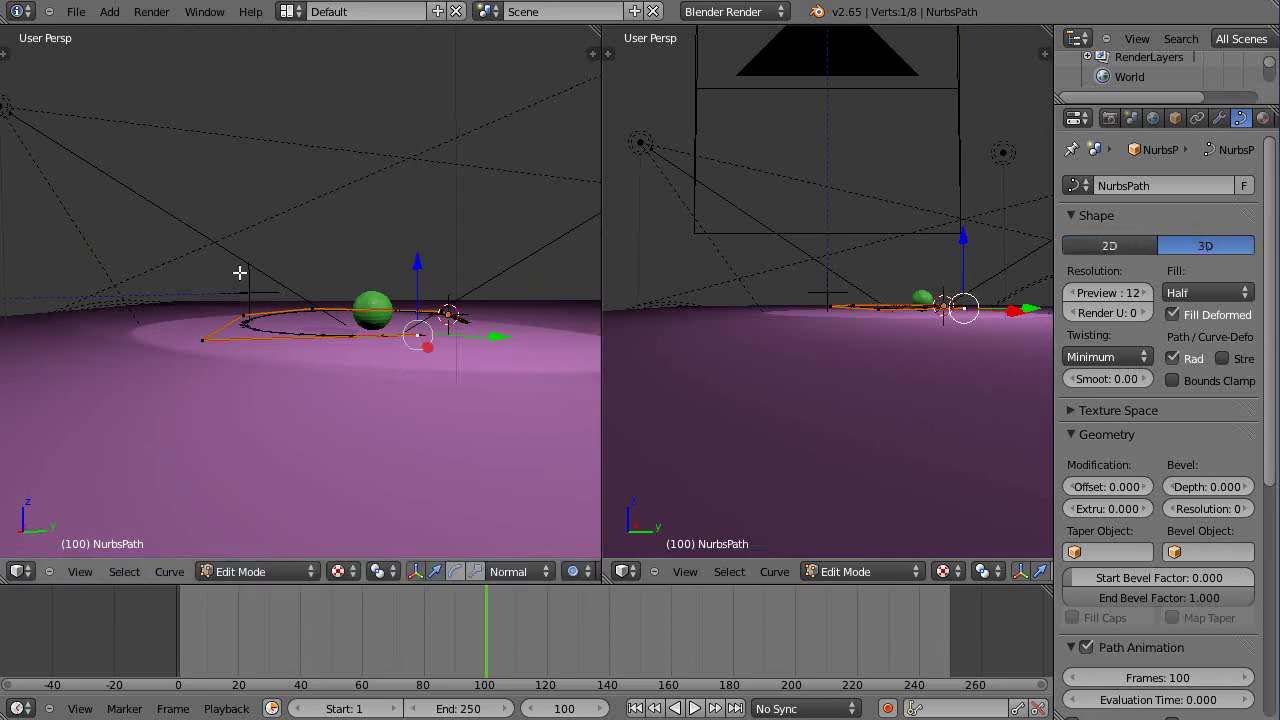
pyautogui.moveTo(417, 263); pyautogui.dragTo(486, 160)
pyautogui.moveTo(429, 237); pyautogui.dragTo(455, 333, button='middle')
# Raise several path control points with proportional editing so the path climbs around the sphere.
pyautogui.rightClick(285, 376)
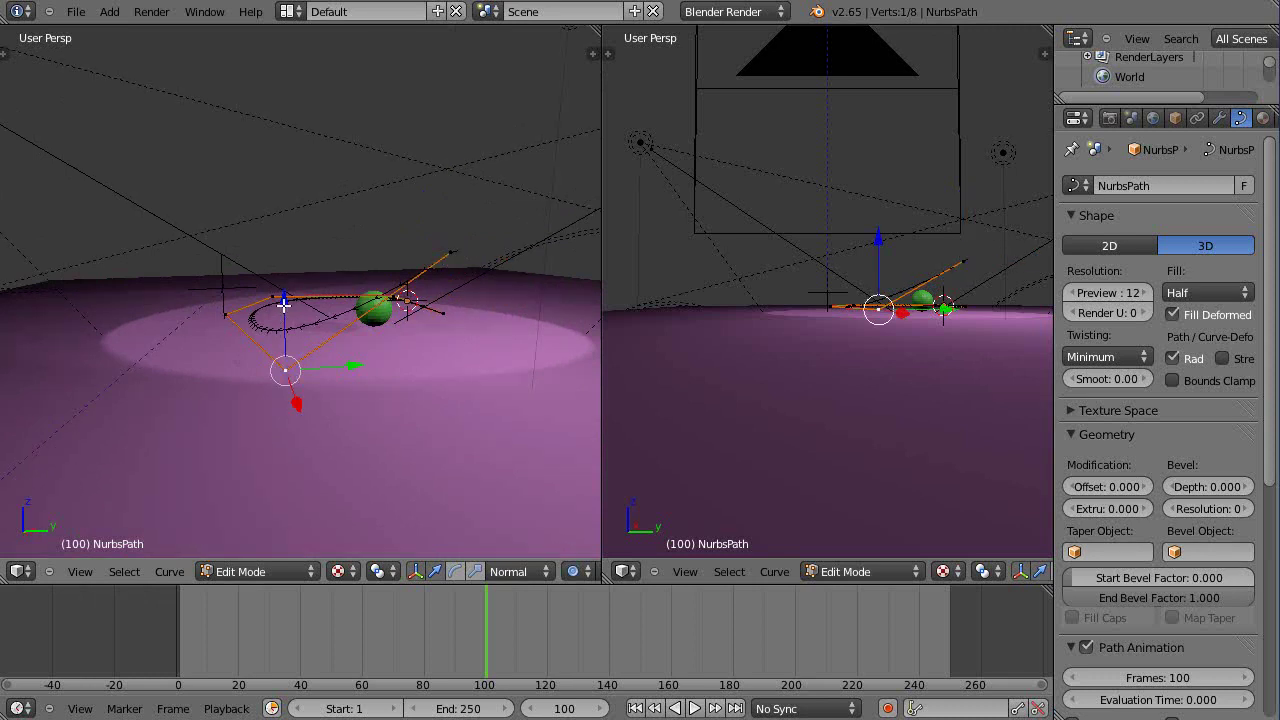
pyautogui.moveTo(284, 305); pyautogui.dragTo(289, 246)
pyautogui.rightClick(290, 246)
pyautogui.moveTo(290, 246); pyautogui.dragTo(423, 477, button='middle')
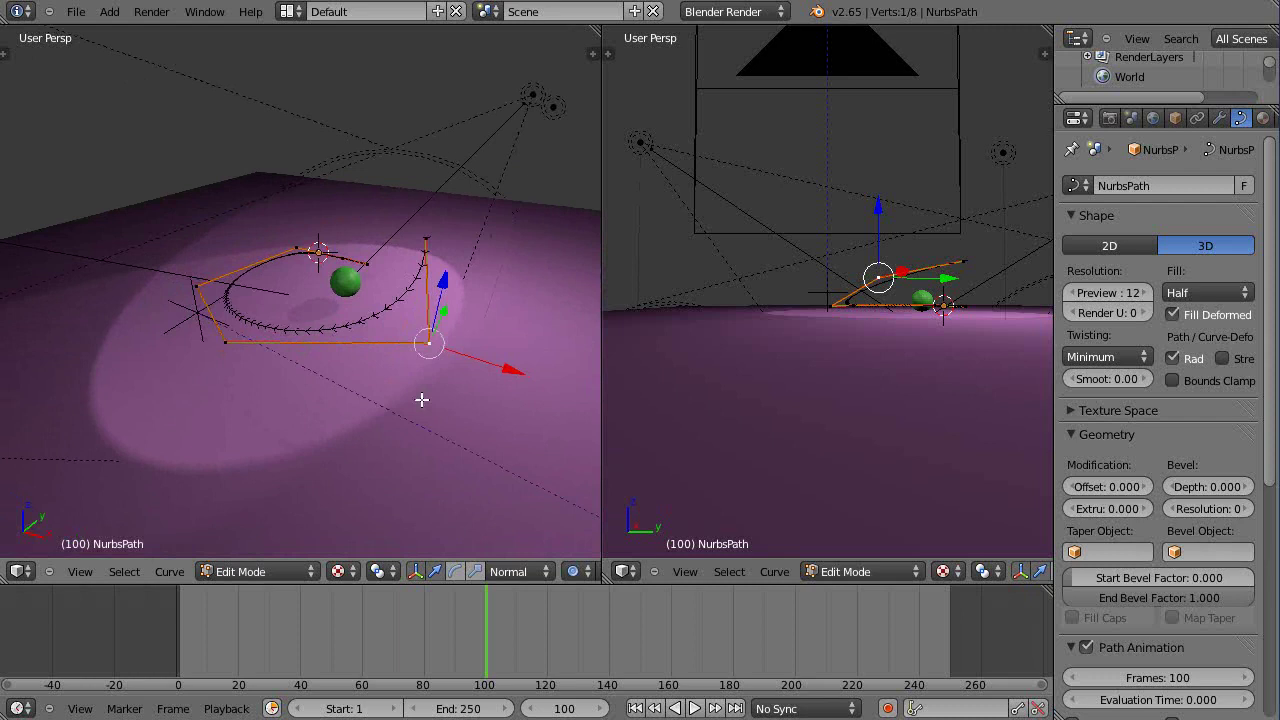
pyautogui.rightClick(228, 335)
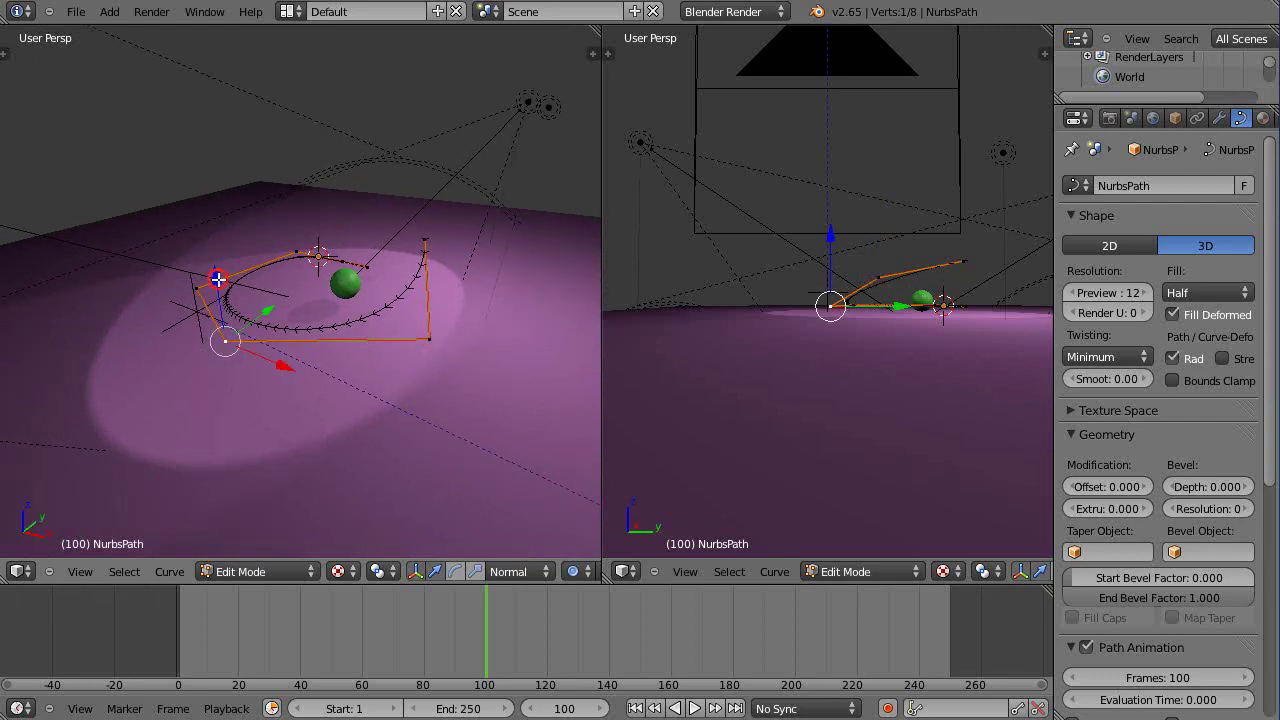
pyautogui.moveTo(214, 277); pyautogui.dragTo(338, 340)
pyautogui.moveTo(372, 353); pyautogui.dragTo(170, 344, button='middle')
pyautogui.rightClick(396, 319)
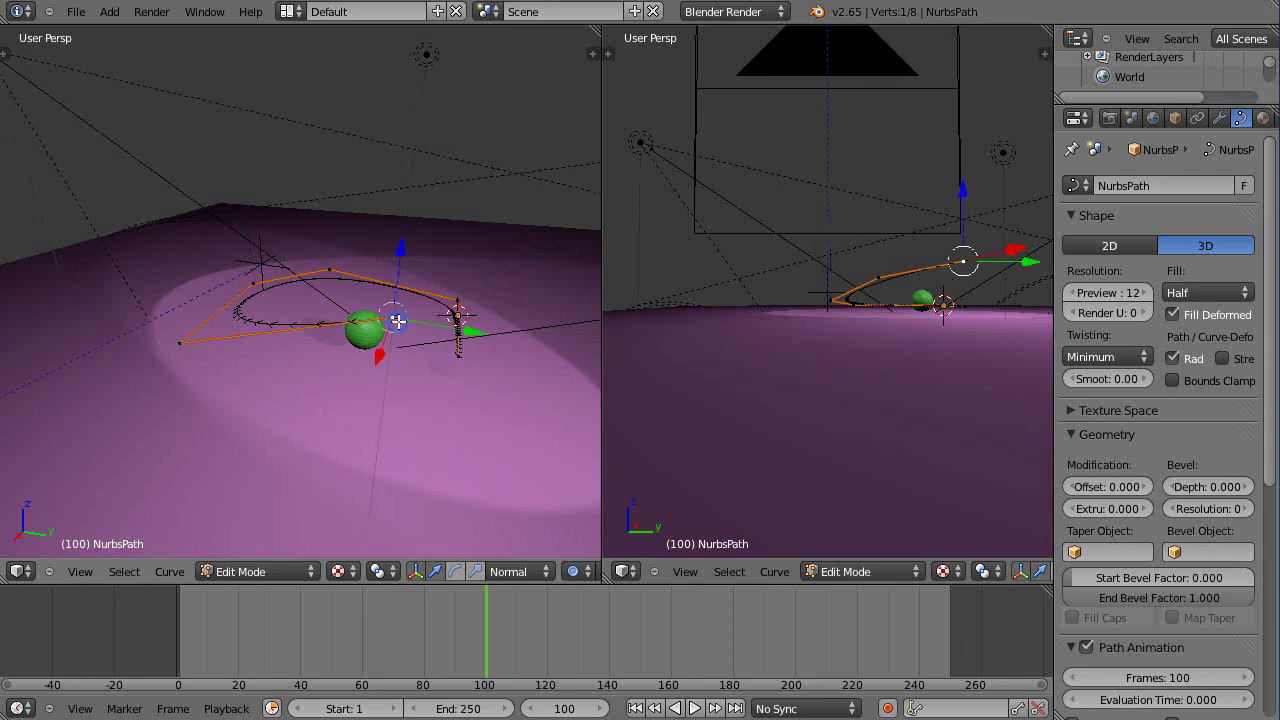
pyautogui.moveTo(400, 249); pyautogui.dragTo(421, 150)
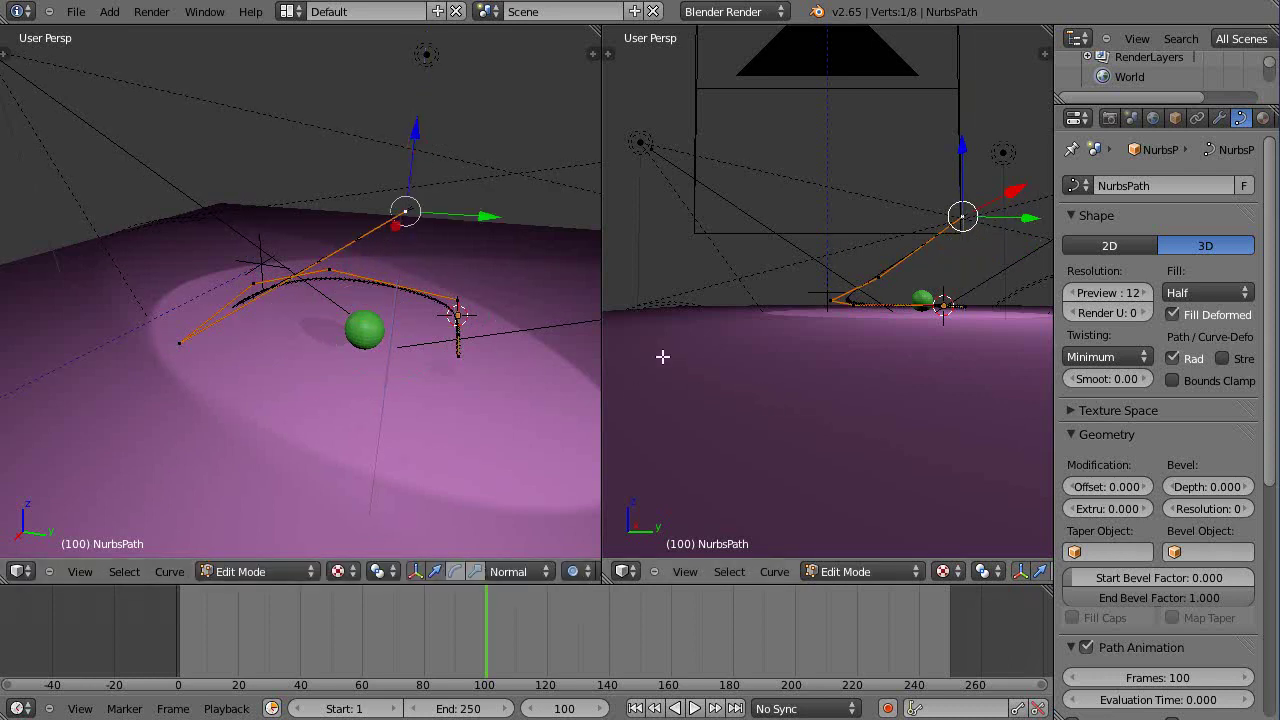
# Restore the camera view on the right, shift the path's end point along Y, and exit to Object Mode.
pyautogui.press('KP_8')
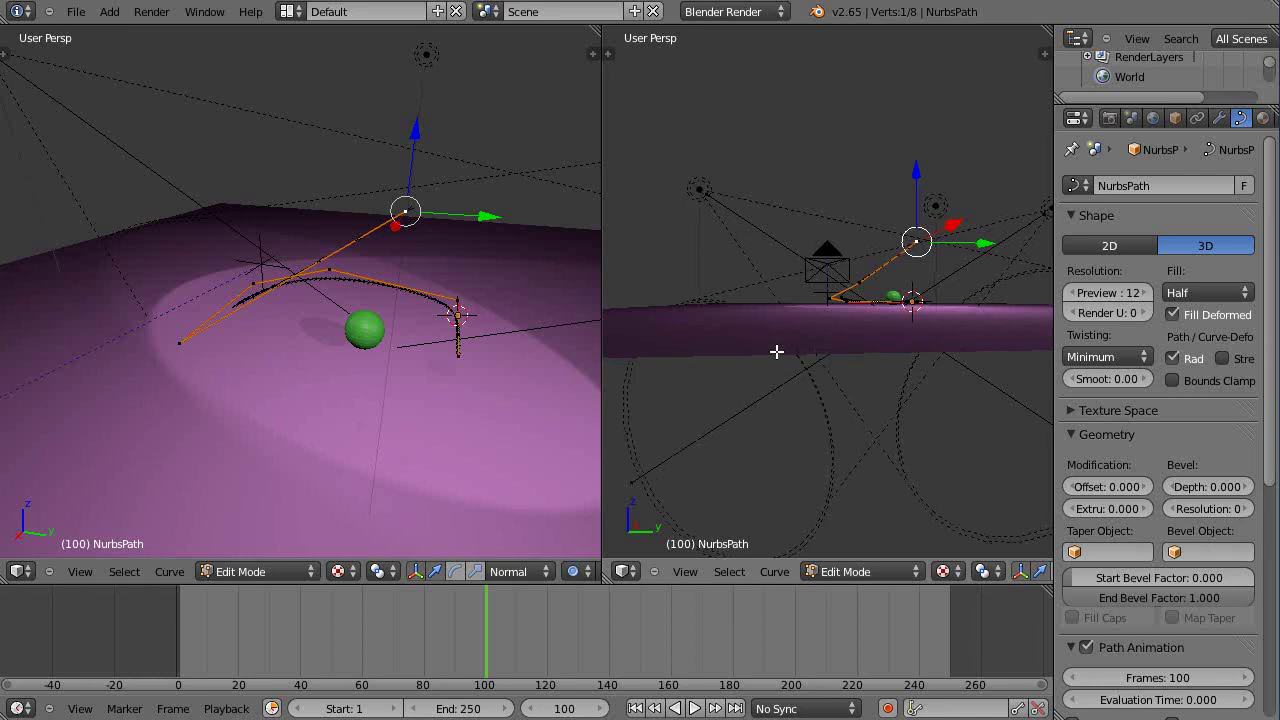
pyautogui.press('KP_0')
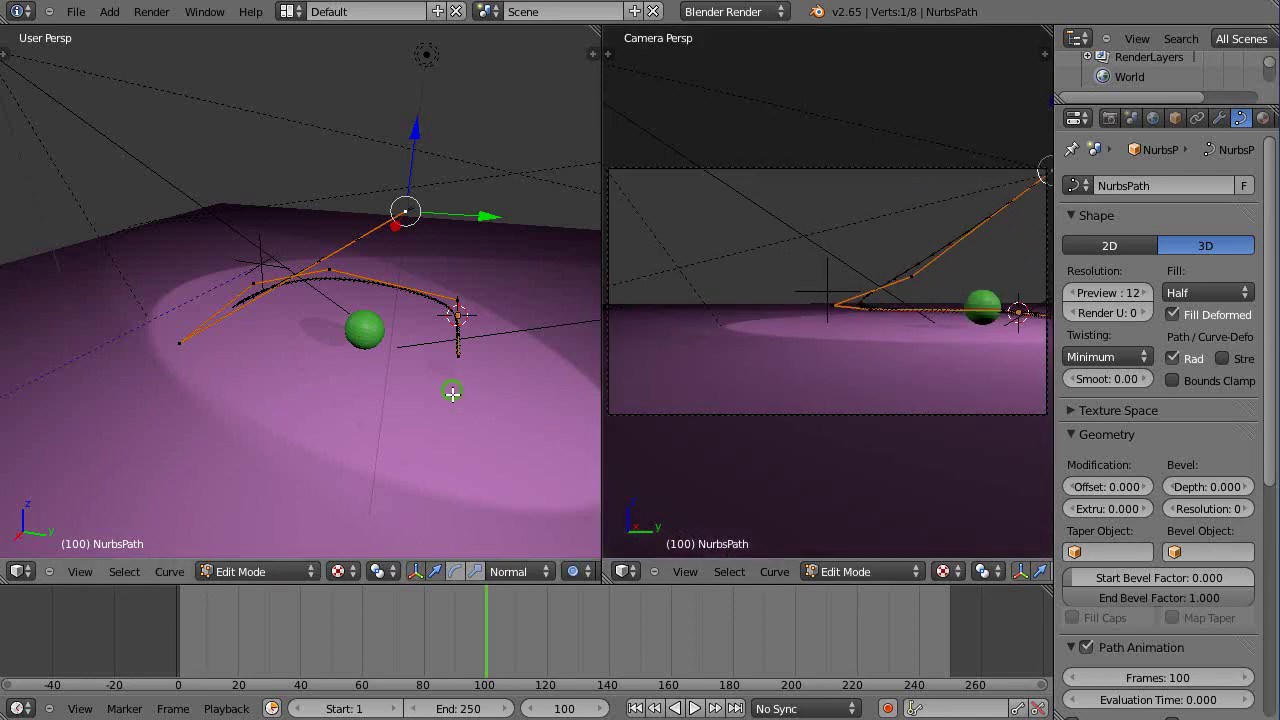
pyautogui.moveTo(452, 393); pyautogui.dragTo(398, 440, button='middle')
pyautogui.rightClick(396, 430)
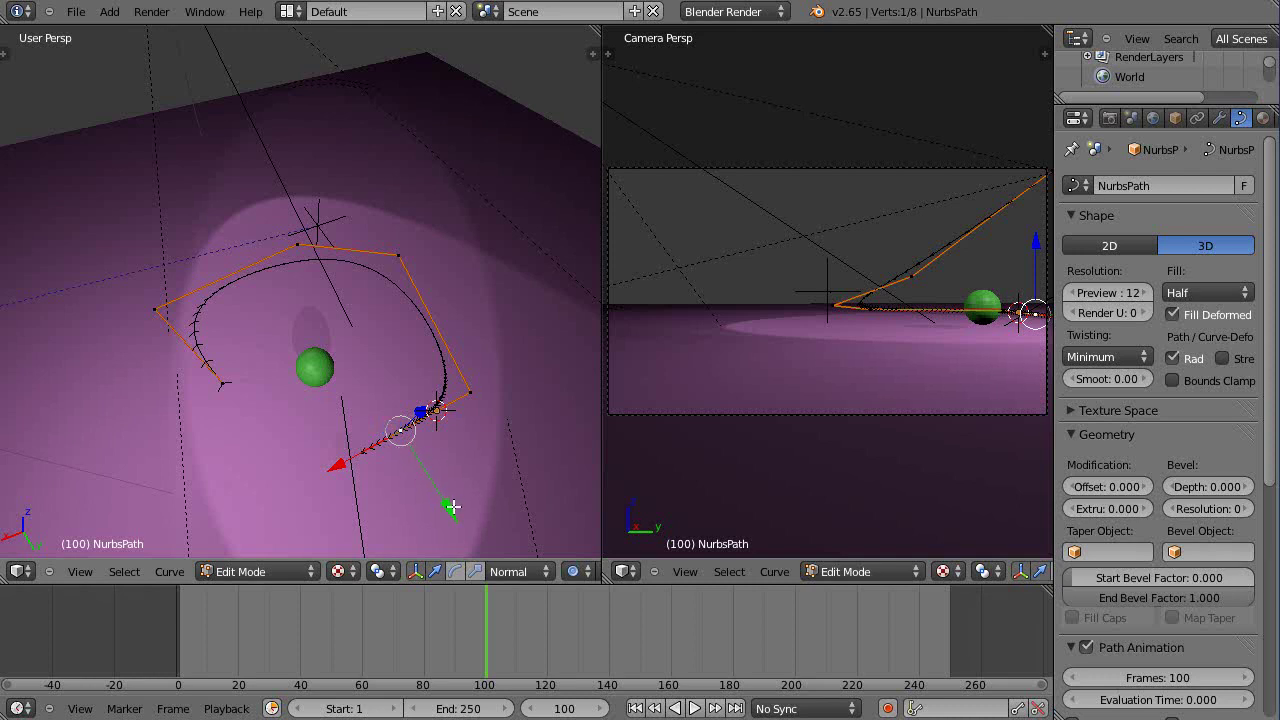
pyautogui.moveTo(452, 507); pyautogui.dragTo(409, 551)
pyautogui.rightClick(362, 451)
pyautogui.moveTo(337, 482); pyautogui.dragTo(487, 428, button='middle')
pyautogui.press('Tab')
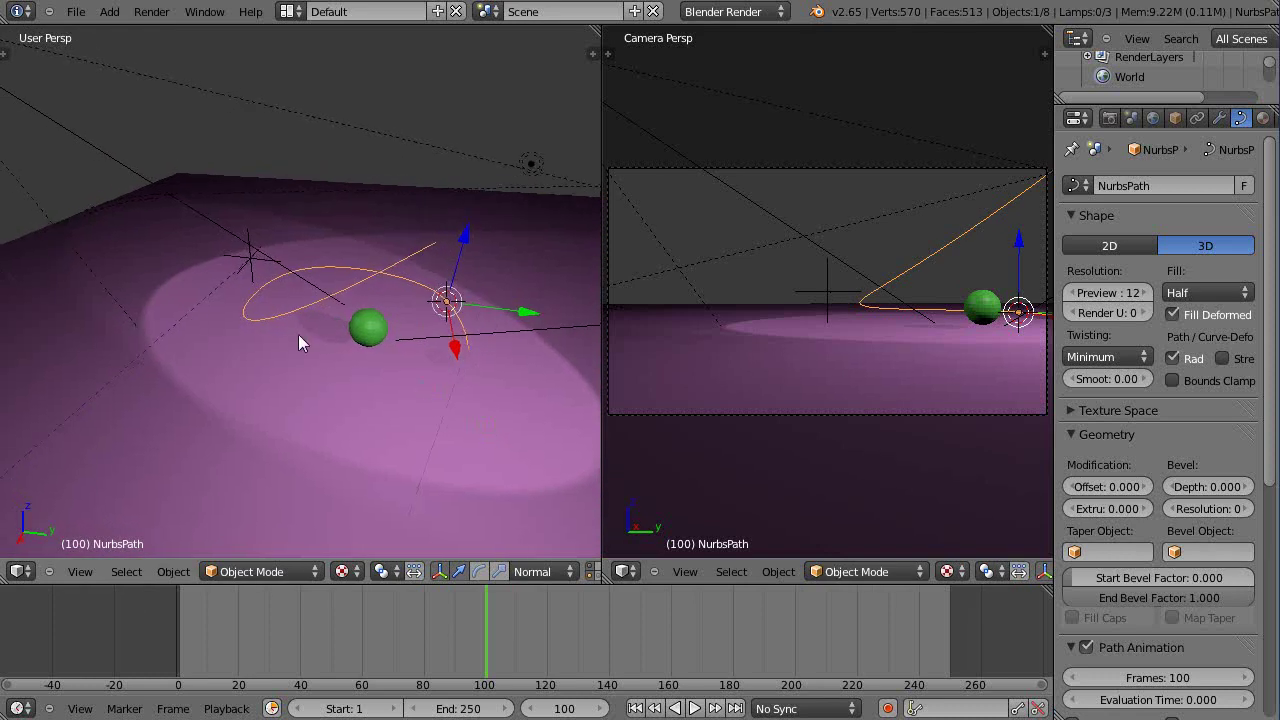
# Select the Empty, then add the NurbsPath as the active selection.
pyautogui.scroll(-3, 277, 305)
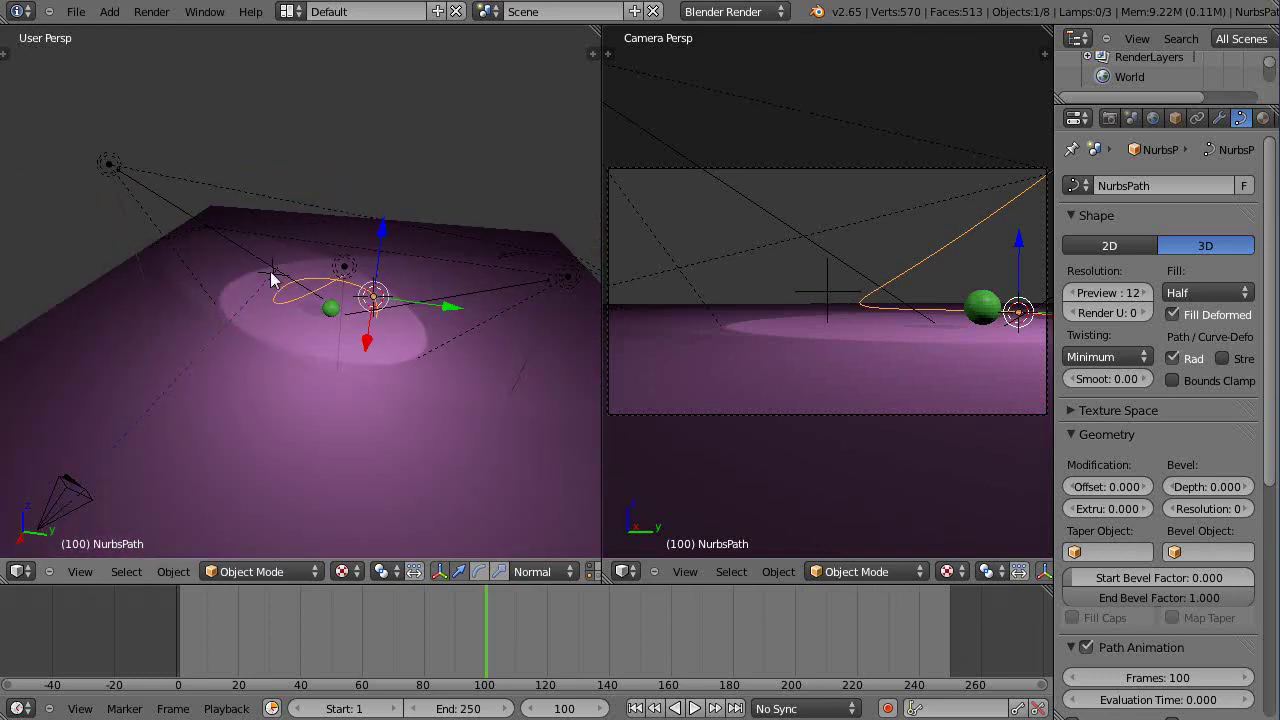
pyautogui.scroll(3, 317, 414)
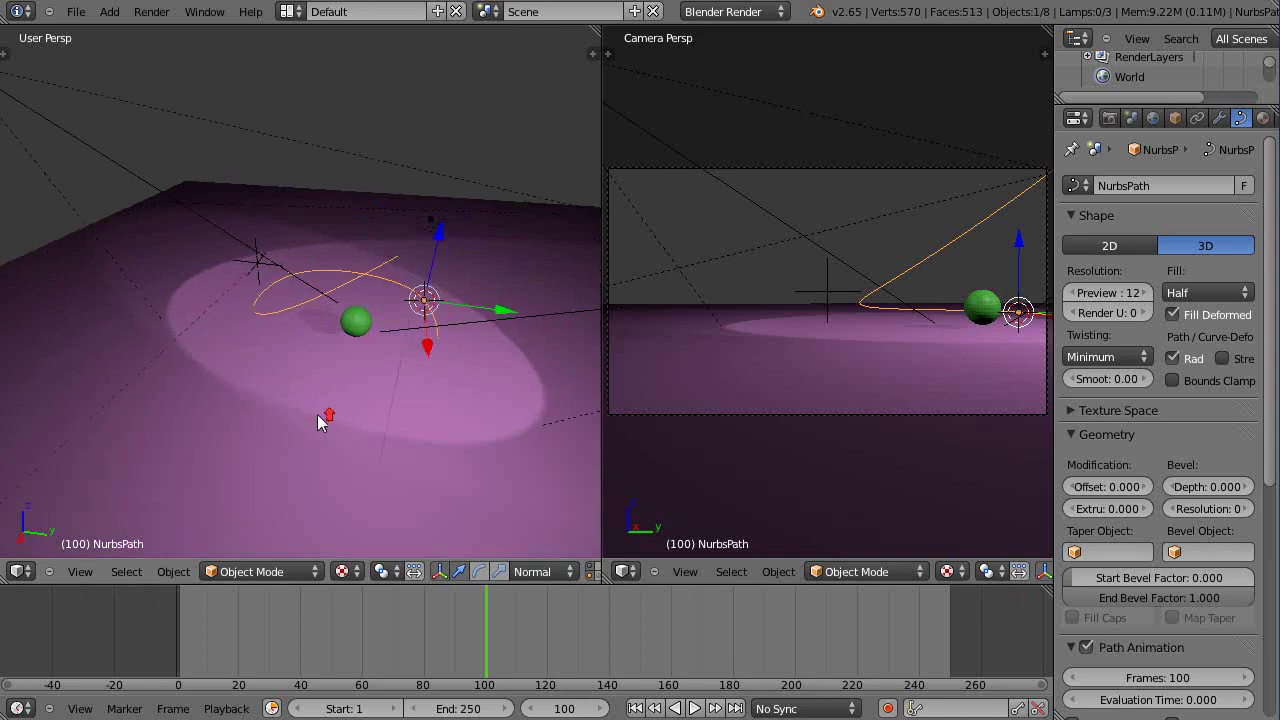
pyautogui.rightClick(257, 270)
pyautogui.moveTo(322, 375); pyautogui.dragTo(344, 337, button='middle')
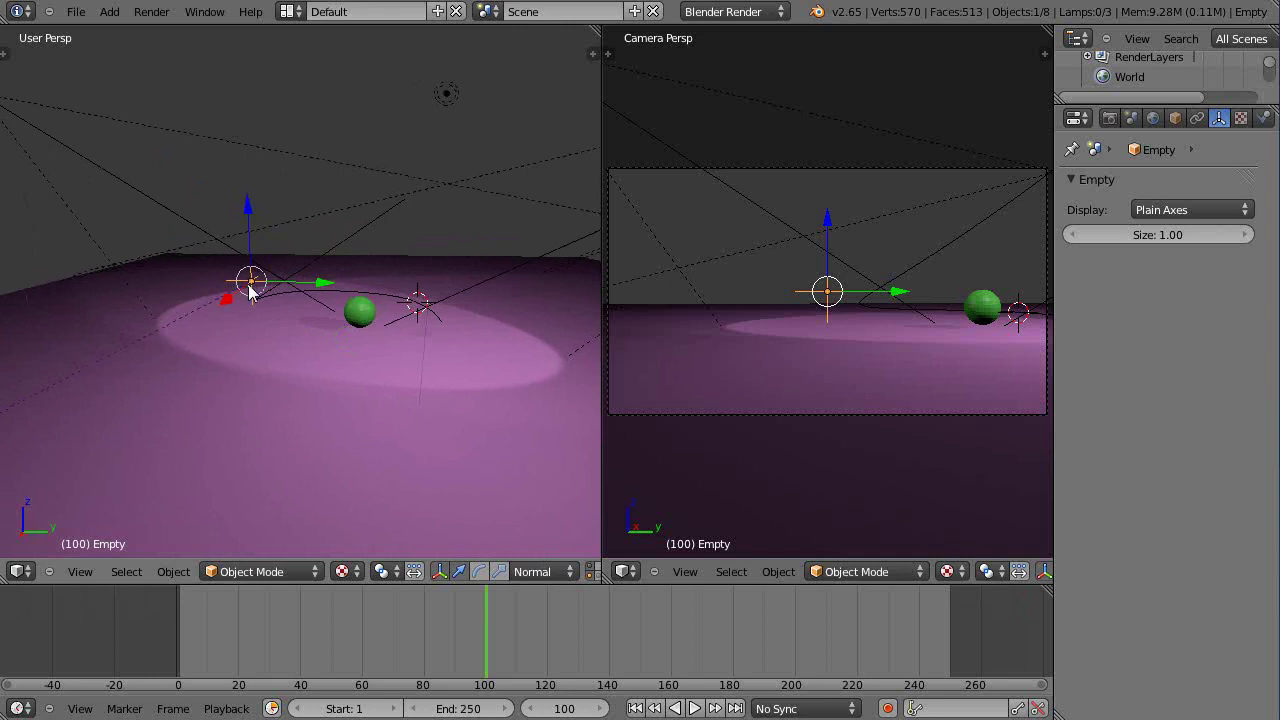
pyautogui.keyDown('shift'); pyautogui.rightClick(369, 228); pyautogui.keyUp('shift')
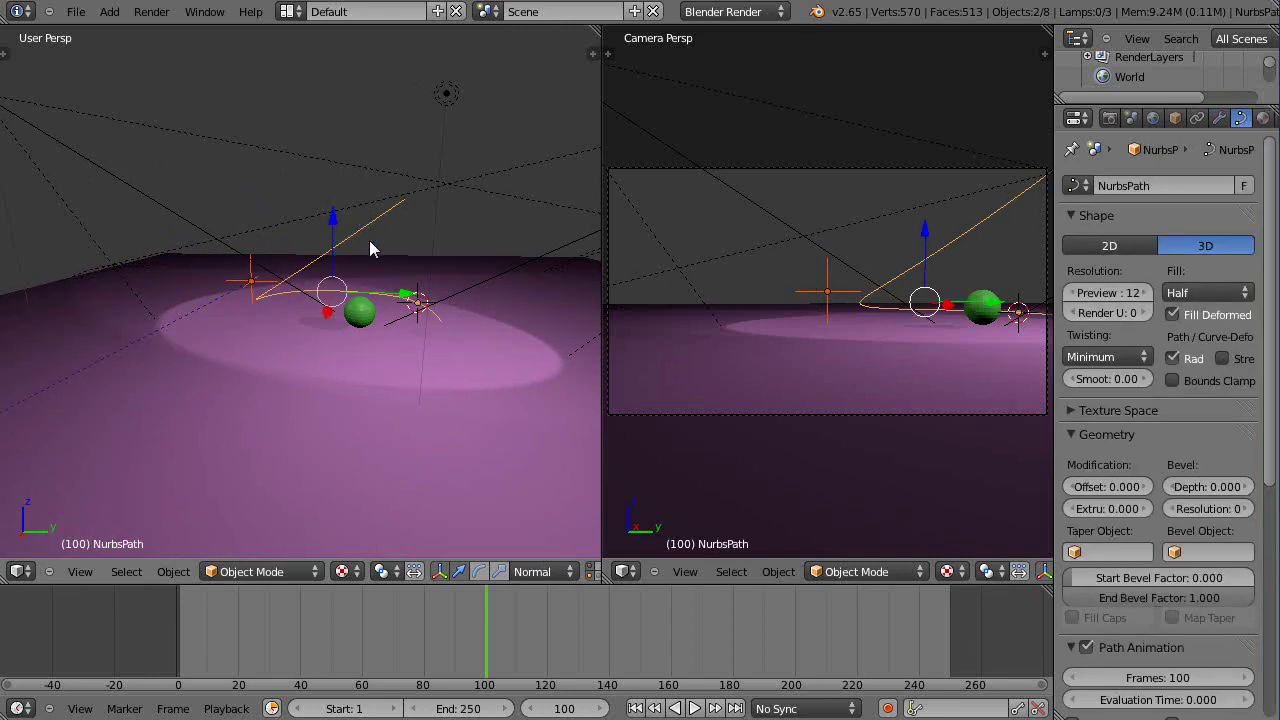
pyautogui.moveTo(369, 240); pyautogui.dragTo(394, 305, button='middle')
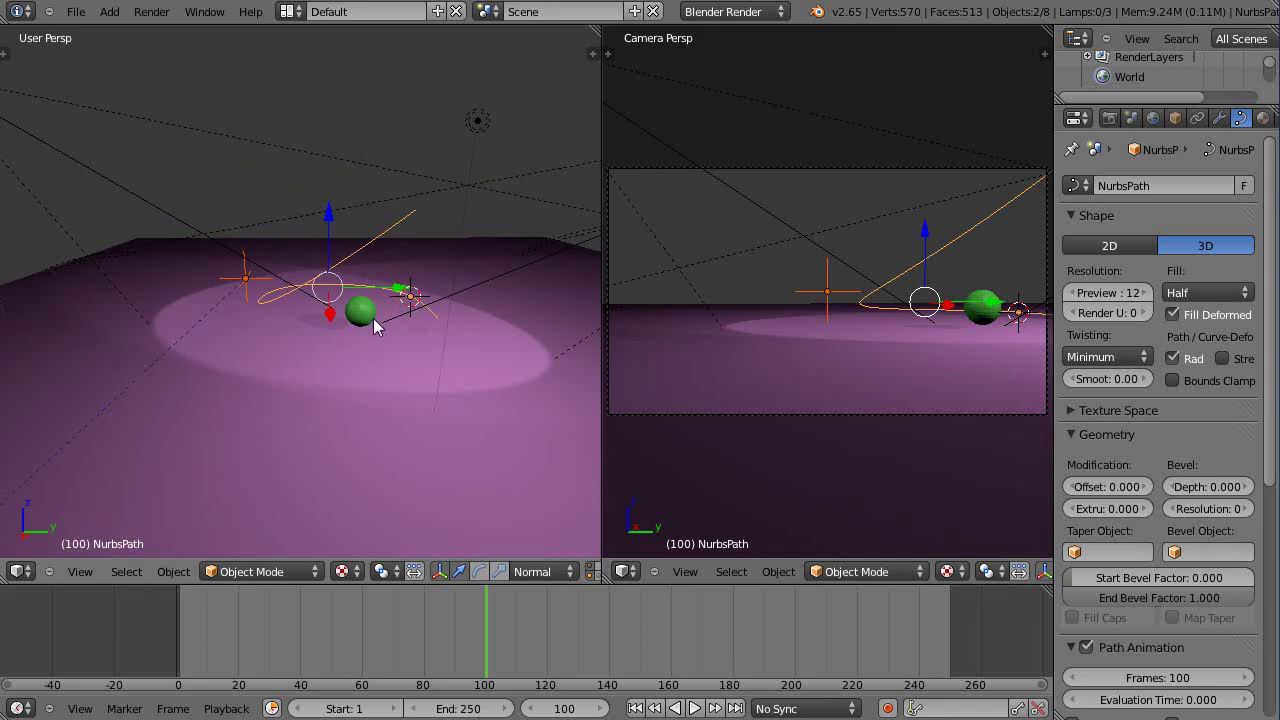
# Parent the Empty to the NURBS path using Follow Path, then orbit to check its position.
pyautogui.hotkey('ctrl', 'p')
pyautogui.hotkey('ctrl', 'p')
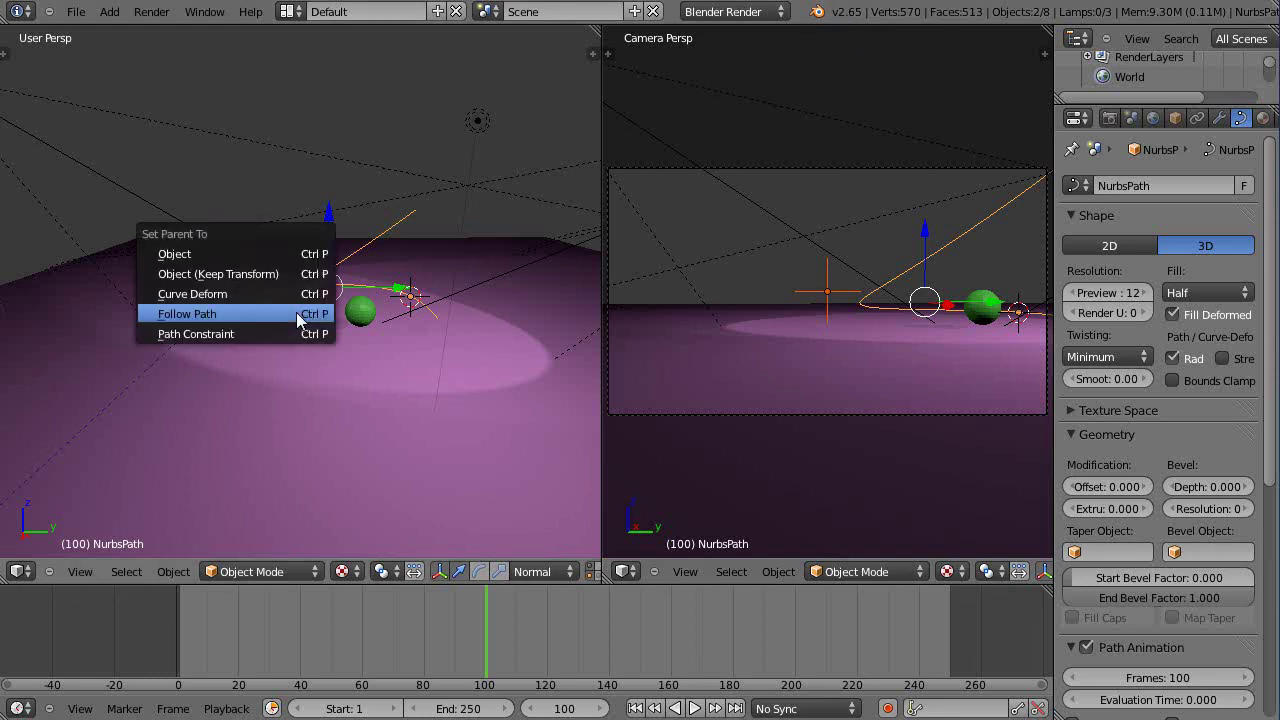
pyautogui.click(191, 314)
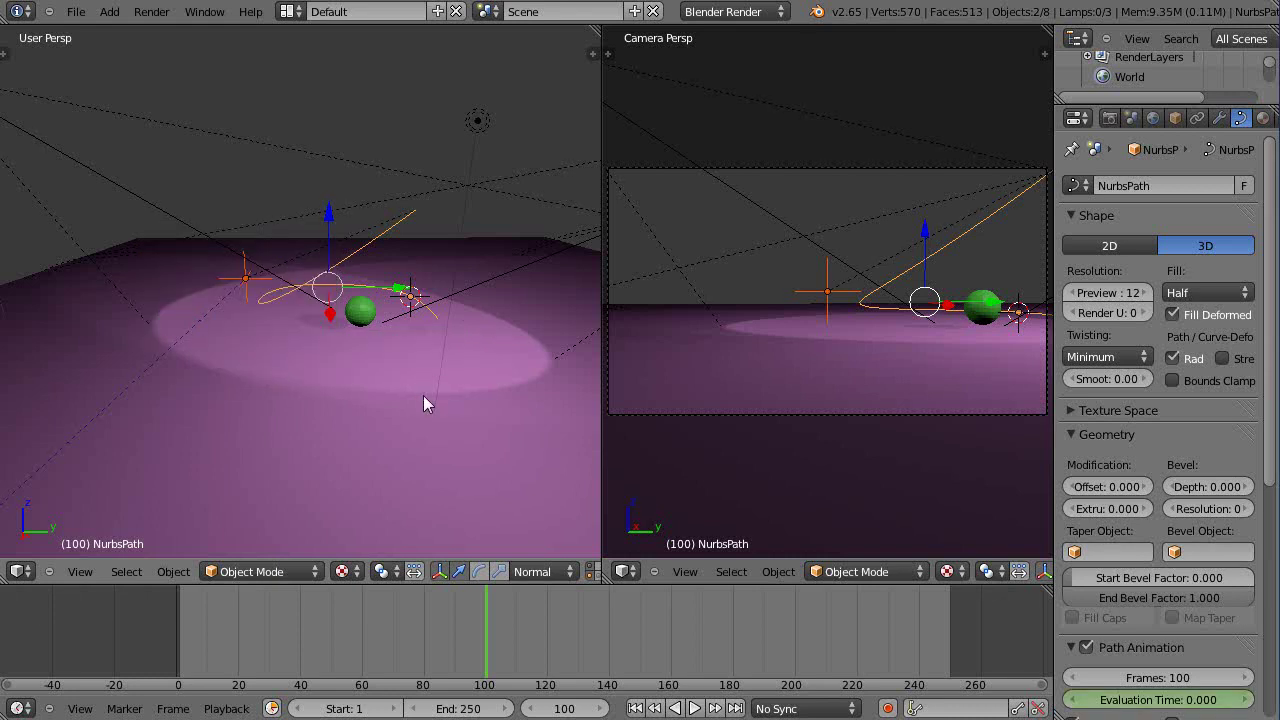
pyautogui.moveTo(423, 398); pyautogui.dragTo(379, 454, button='middle')
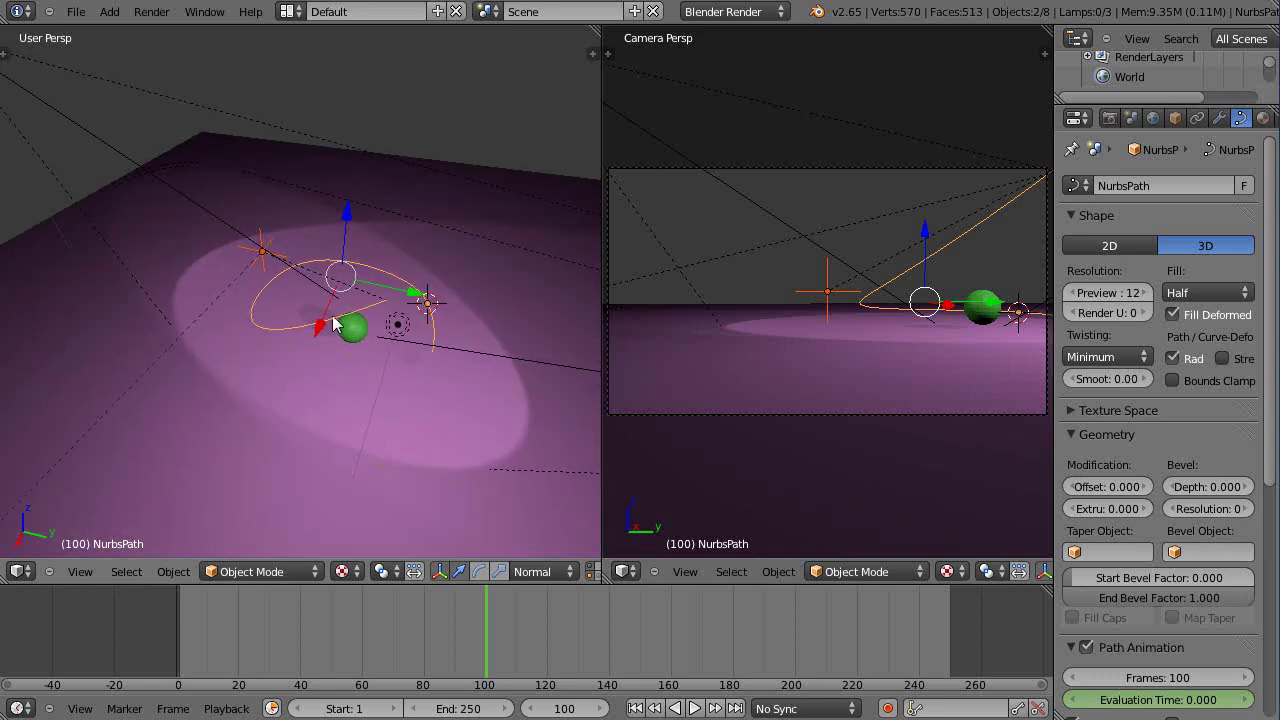
pyautogui.scroll(5, 349, 371)
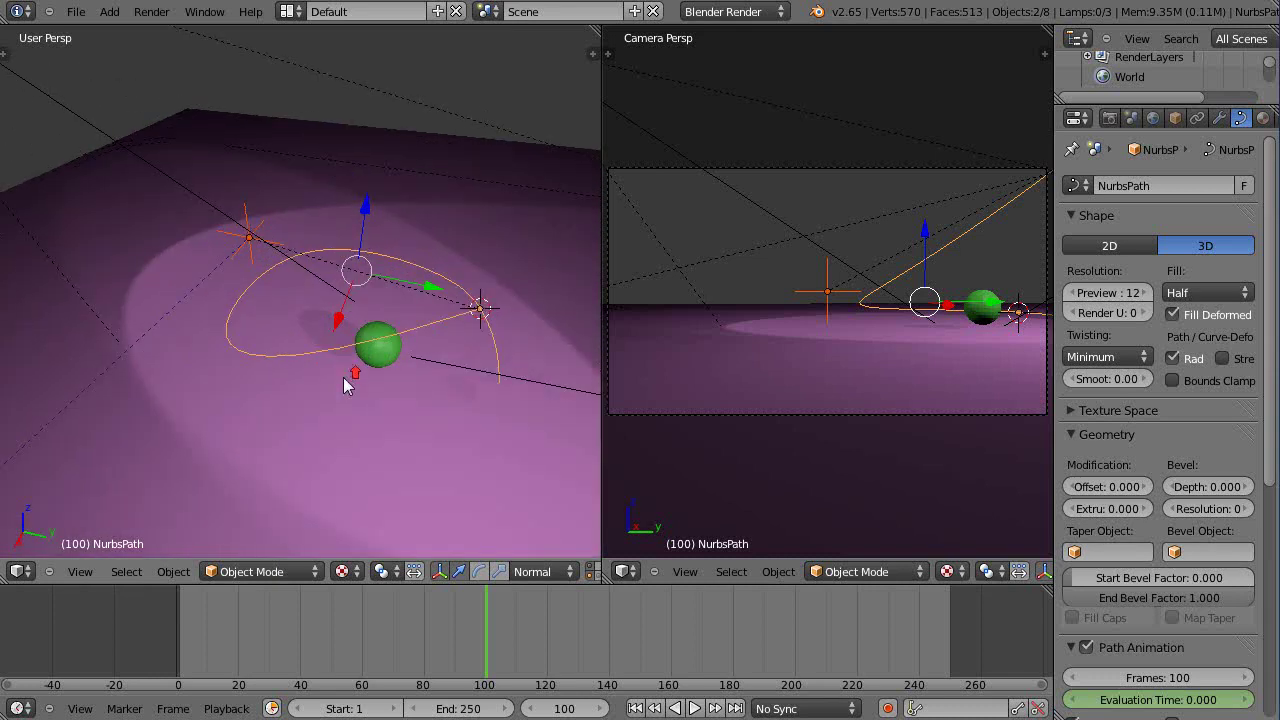
pyautogui.scroll(-3, 345, 385)
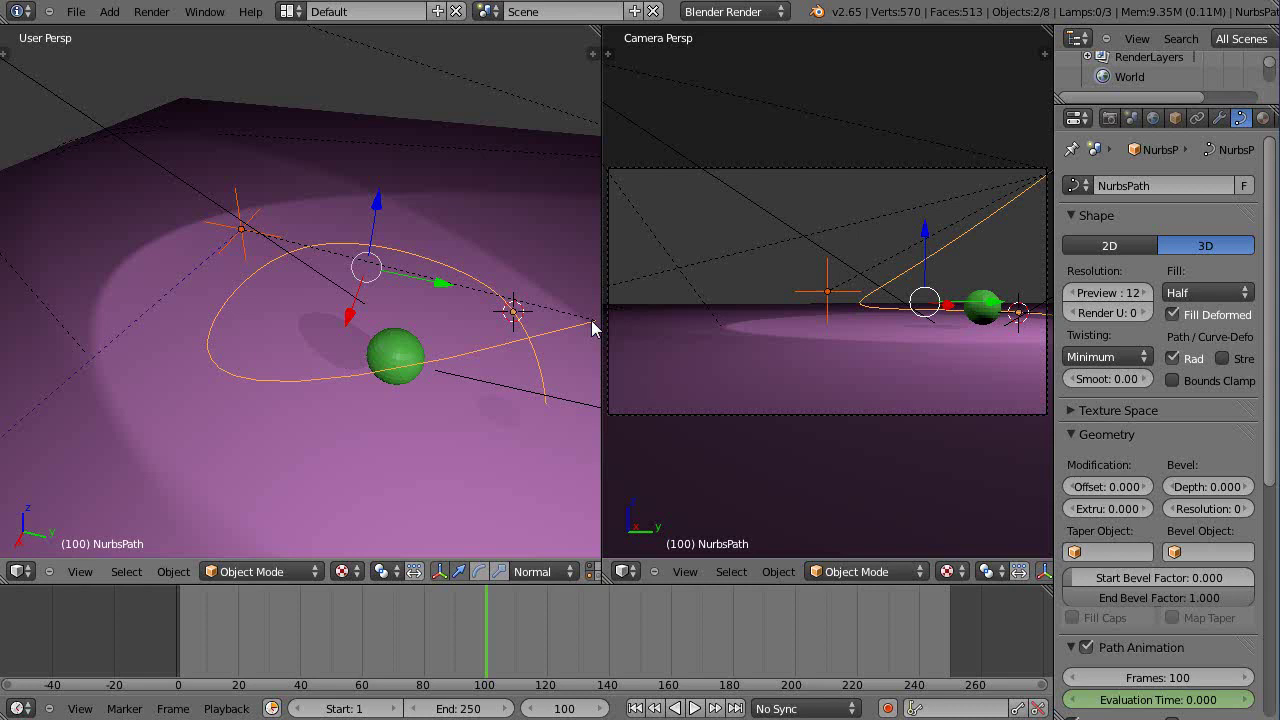
pyautogui.moveTo(535, 390); pyautogui.dragTo(433, 336, button='middle')
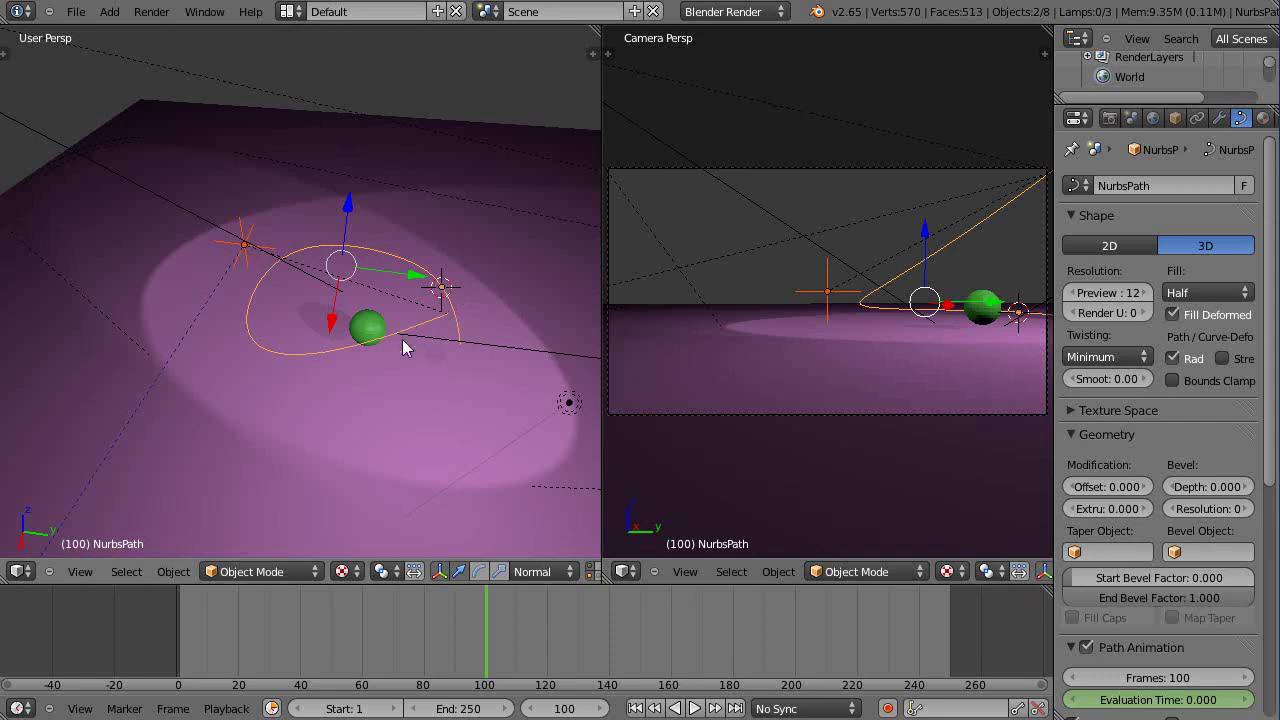
pyautogui.moveTo(418, 363); pyautogui.dragTo(455, 325, button='middle')
# Select the Empty and drag it sideways along Y and up along Z.
pyautogui.rightClick(229, 267)
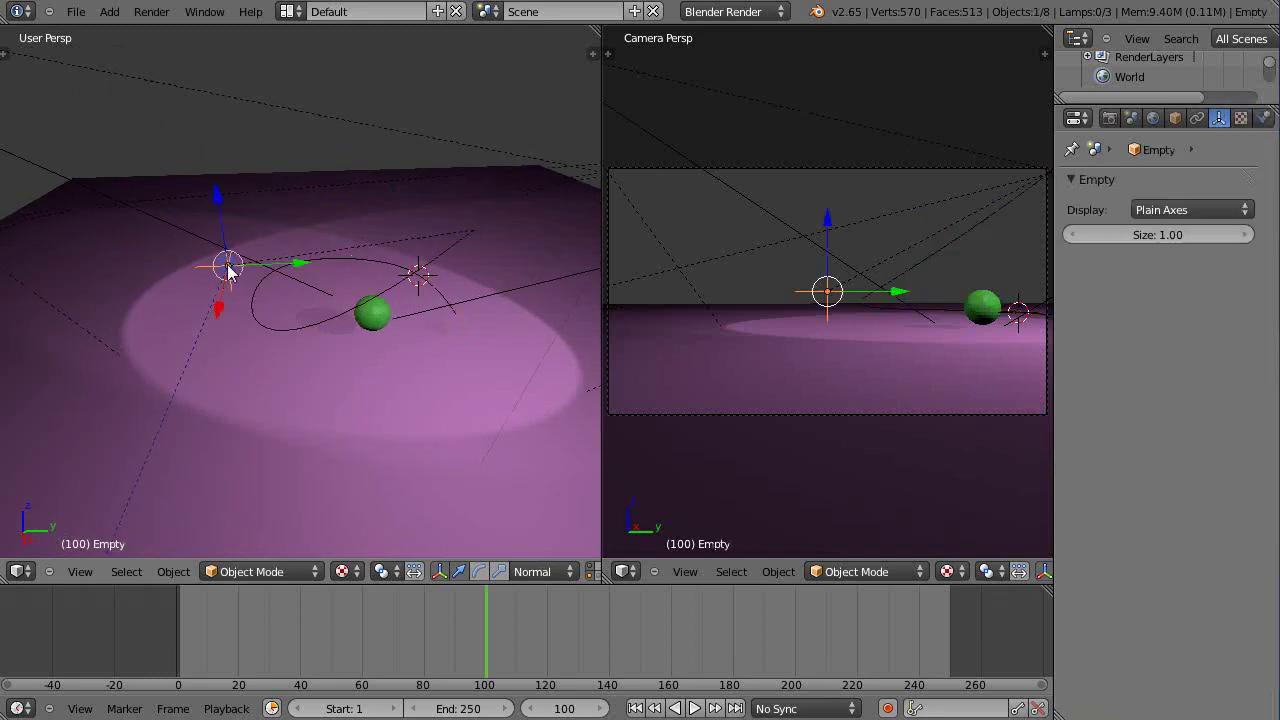
pyautogui.moveTo(297, 268); pyautogui.dragTo(530, 272)
pyautogui.moveTo(497, 352); pyautogui.dragTo(338, 303, button='middle')
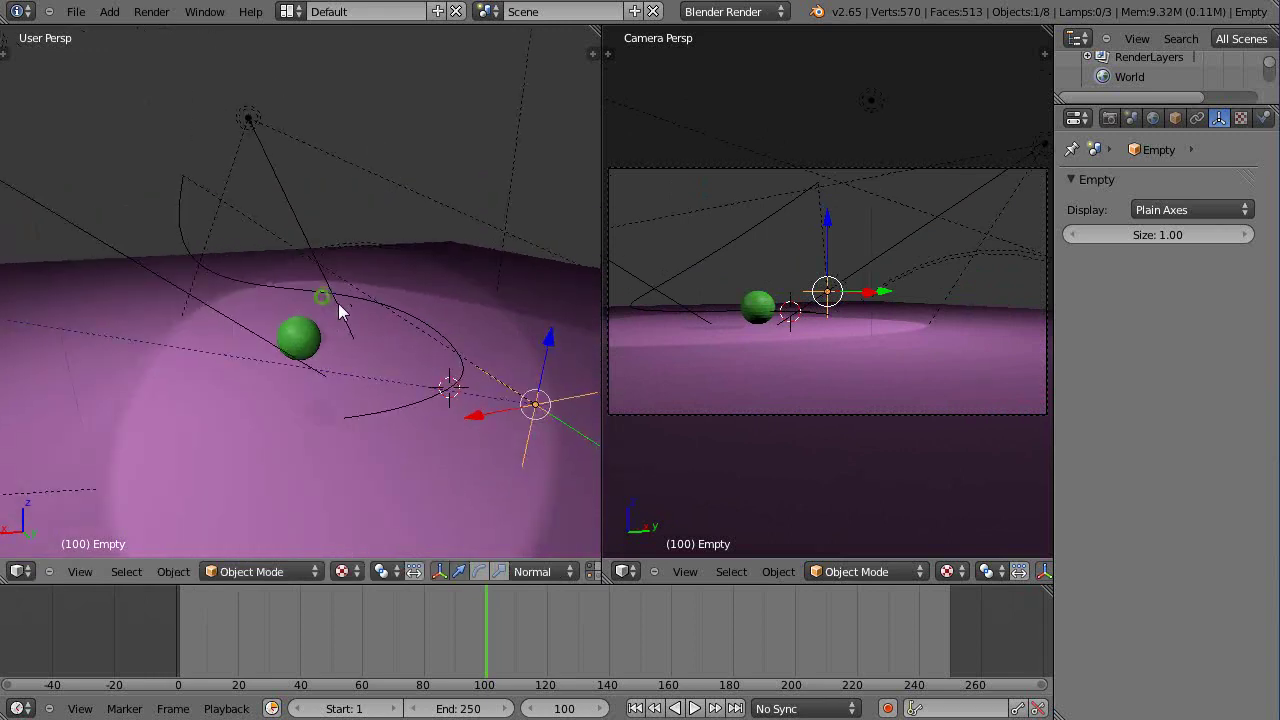
pyautogui.moveTo(551, 341); pyautogui.dragTo(466, 110)
pyautogui.moveTo(420, 217); pyautogui.dragTo(375, 302, button='middle')
# From top view, move the Empty in XY with its height locked, then orbit back.
pyautogui.press('KP_7')
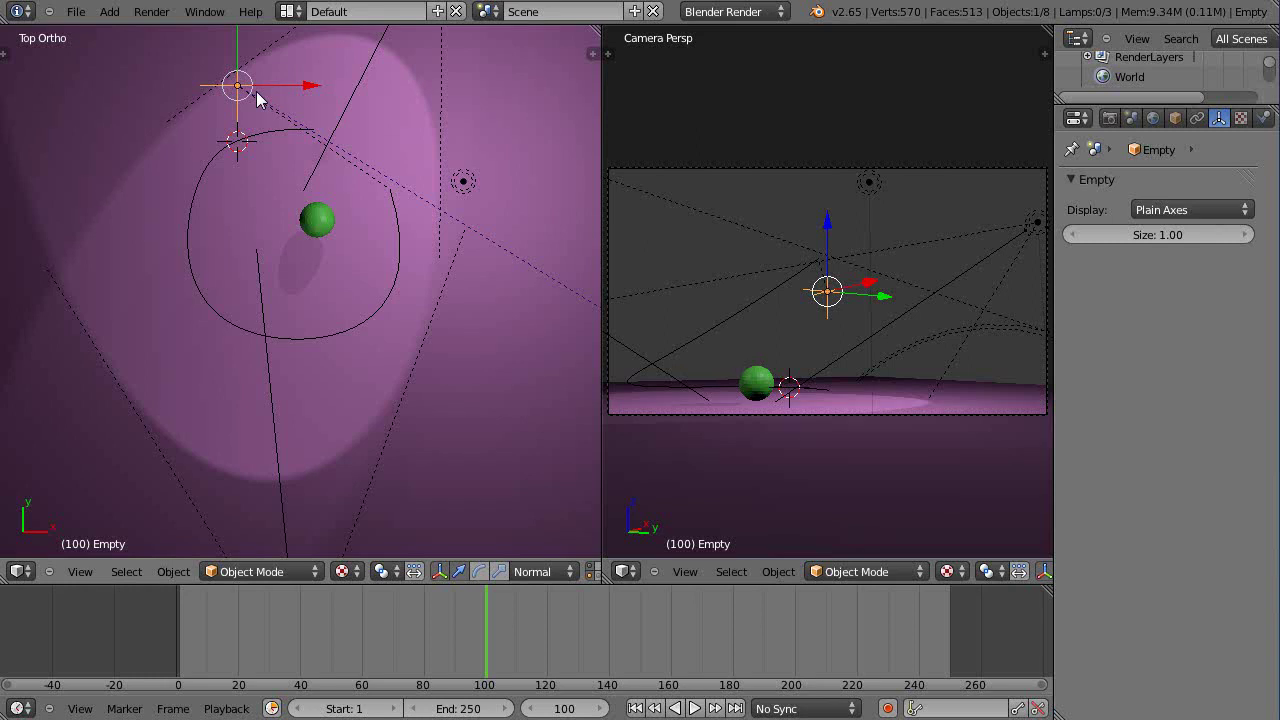
pyautogui.press('g')
pyautogui.hotkey('shift', 'z')
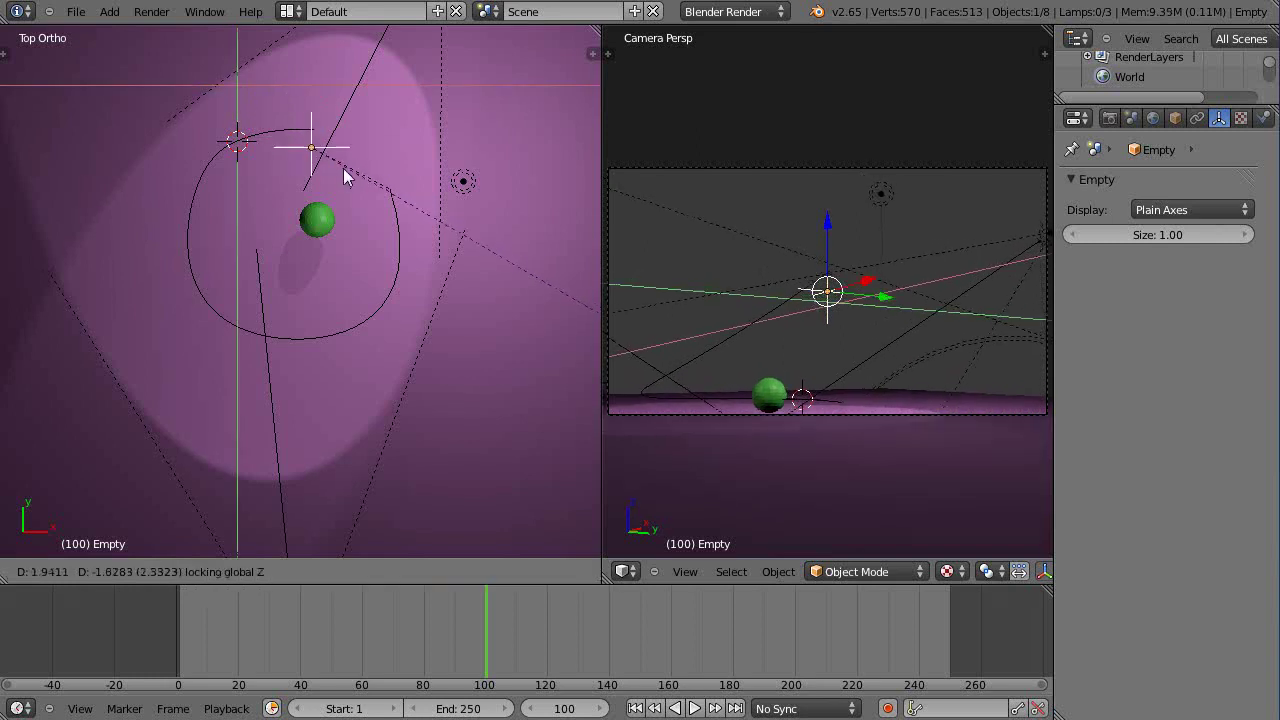
pyautogui.click(410, 203)
pyautogui.moveTo(372, 344); pyautogui.dragTo(401, 344, button='middle')
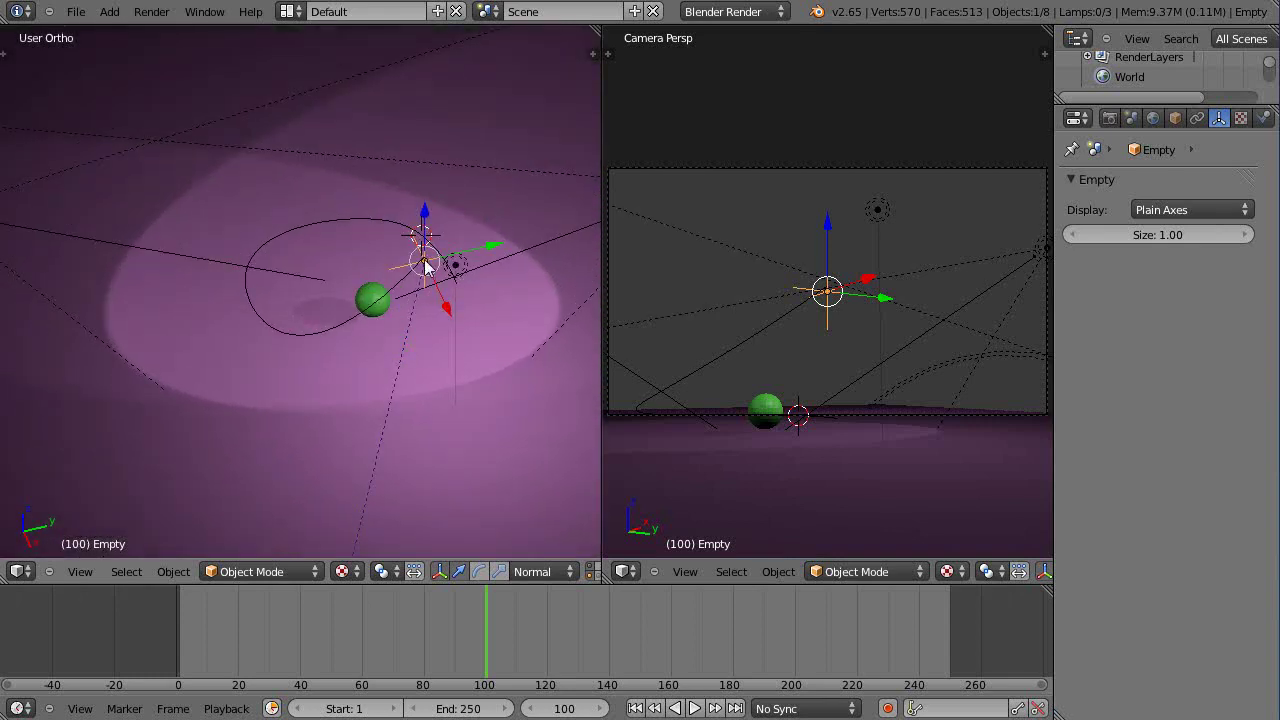
pyautogui.moveTo(425, 265); pyautogui.dragTo(438, 280, button='middle')
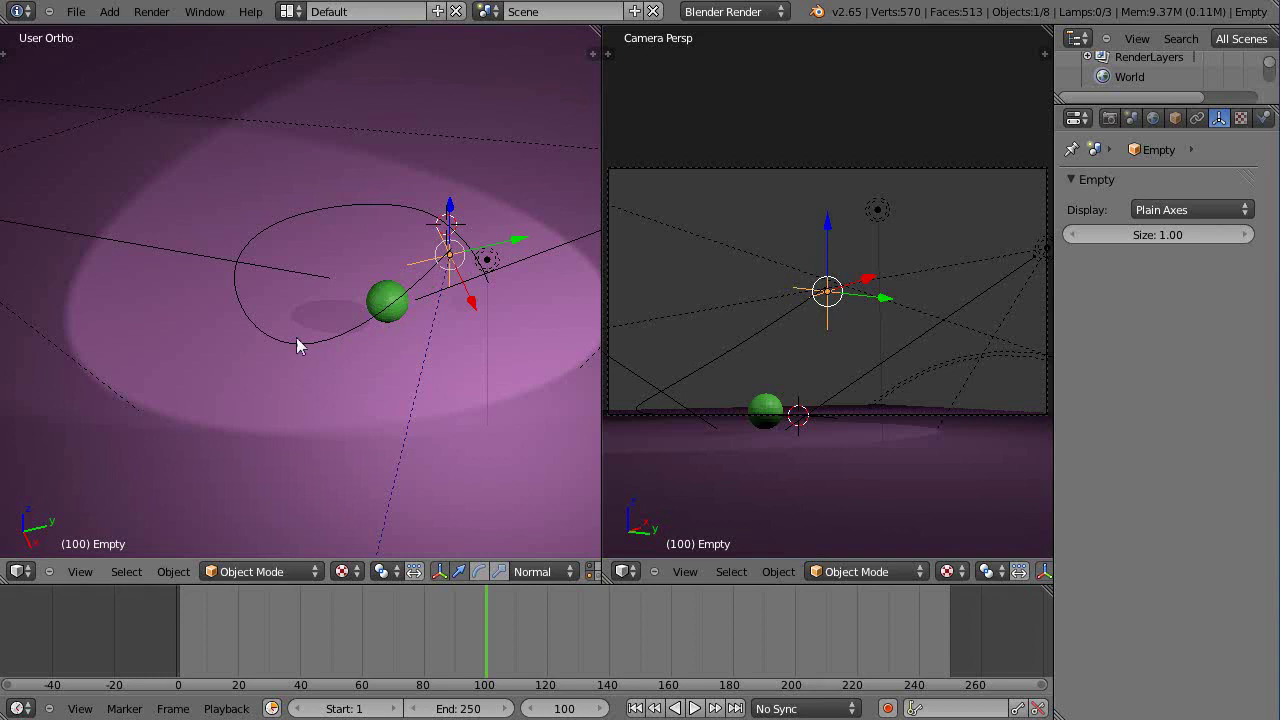
pyautogui.moveTo(472, 355); pyautogui.dragTo(430, 260, button='middle')
pyautogui.scroll(3, 434, 252)
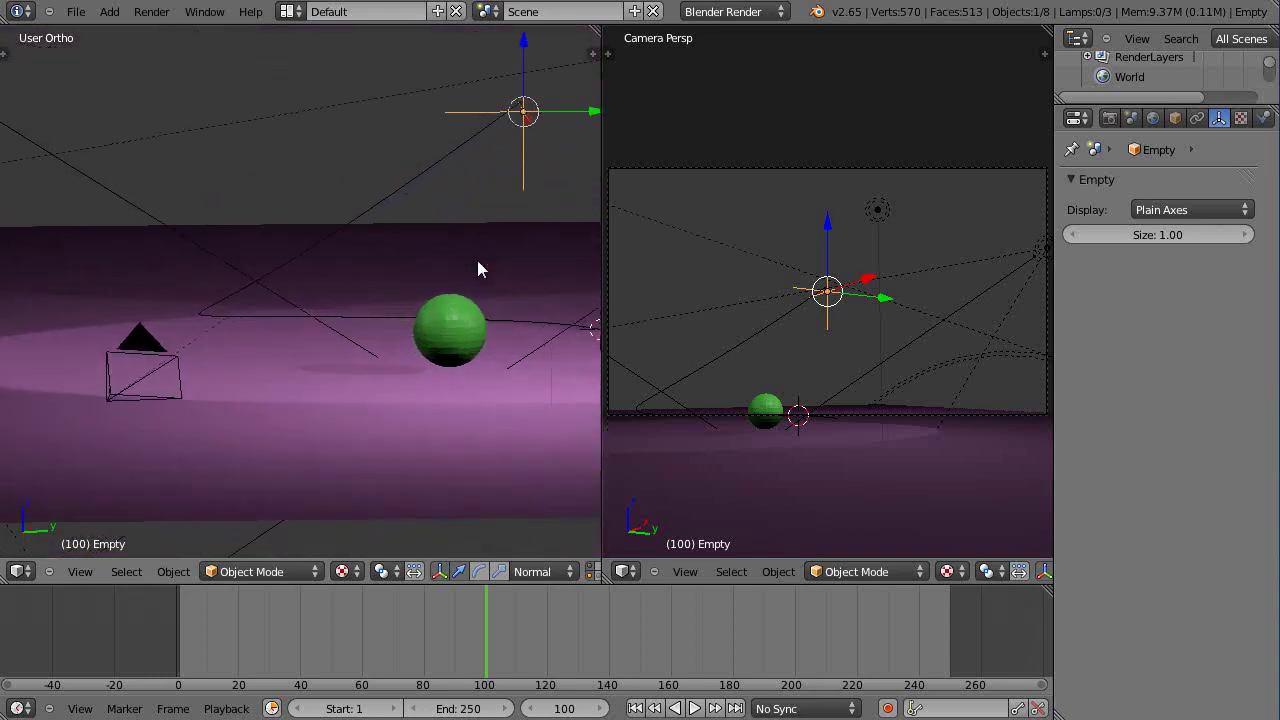
# In front view, nudge the Empty up along its Z axis.
pyautogui.press('KP_1')
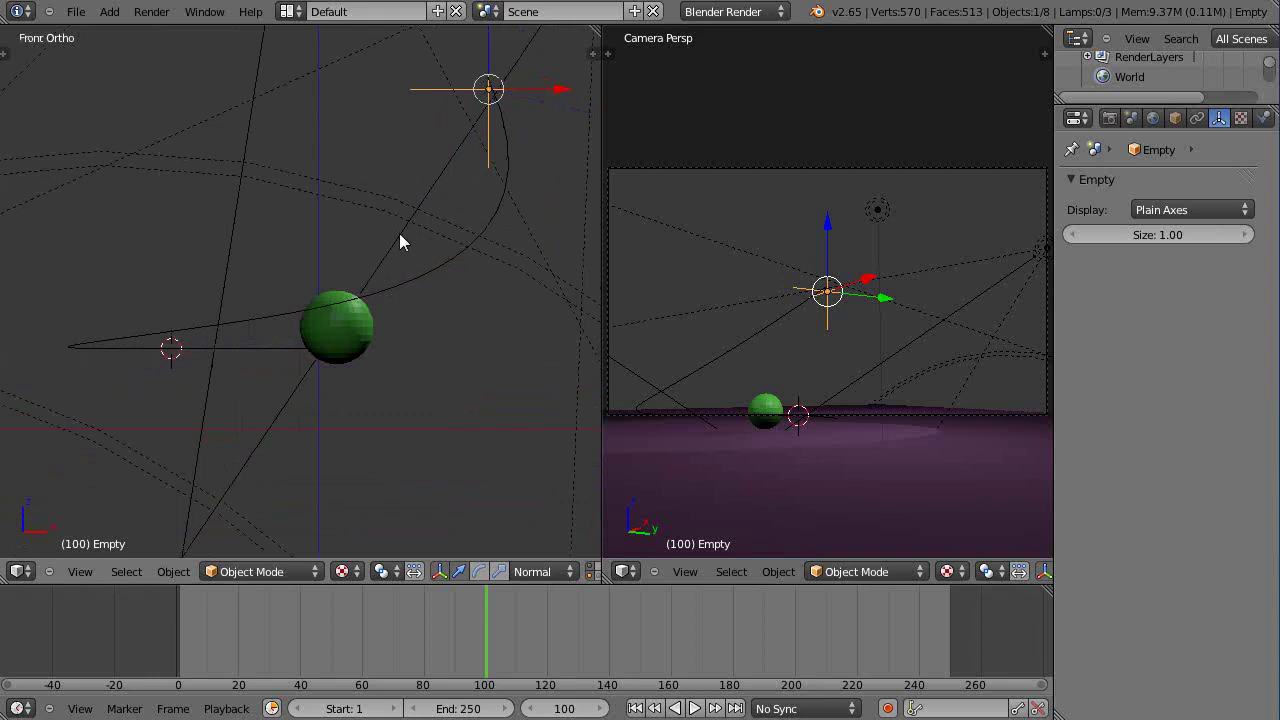
pyautogui.keyDown('shift'); pyautogui.moveTo(399, 242); pyautogui.dragTo(329, 414, button='middle'); pyautogui.keyUp('shift')
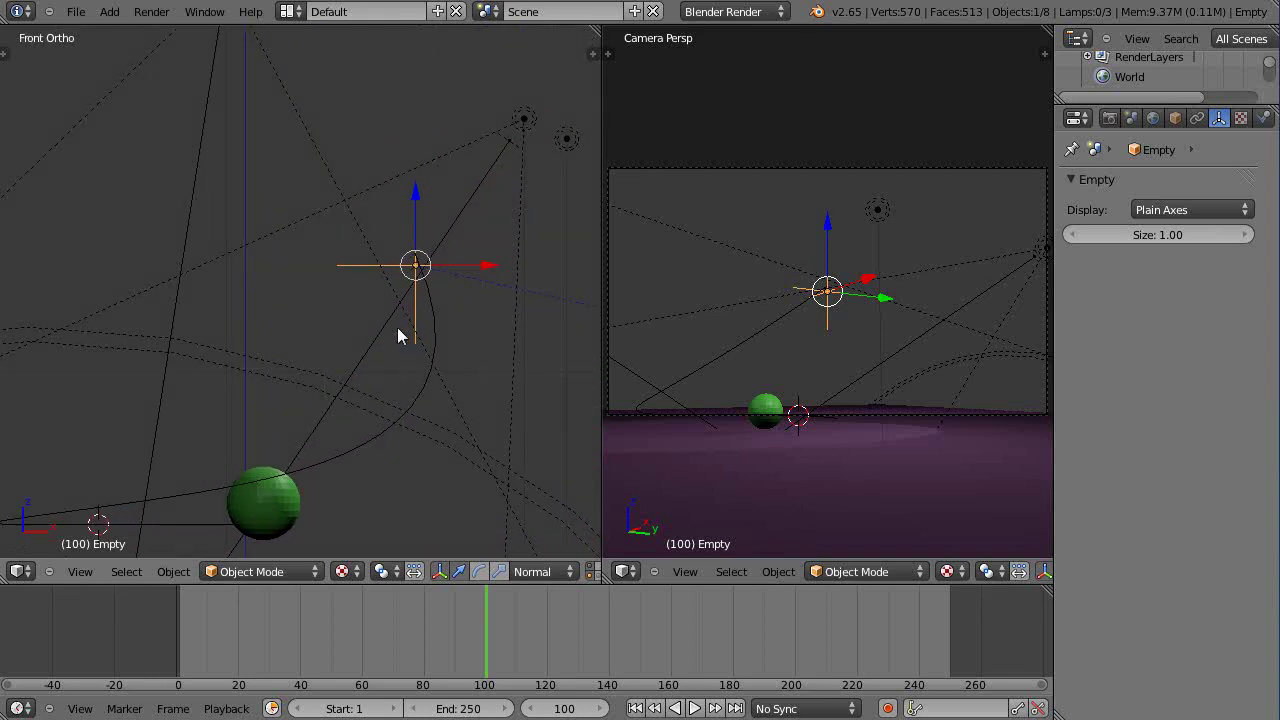
pyautogui.moveTo(416, 201)
pyautogui.mouseDown()
pyautogui.moveTo(413, 180)
pyautogui.moveTo(413, 193)
pyautogui.mouseUp()
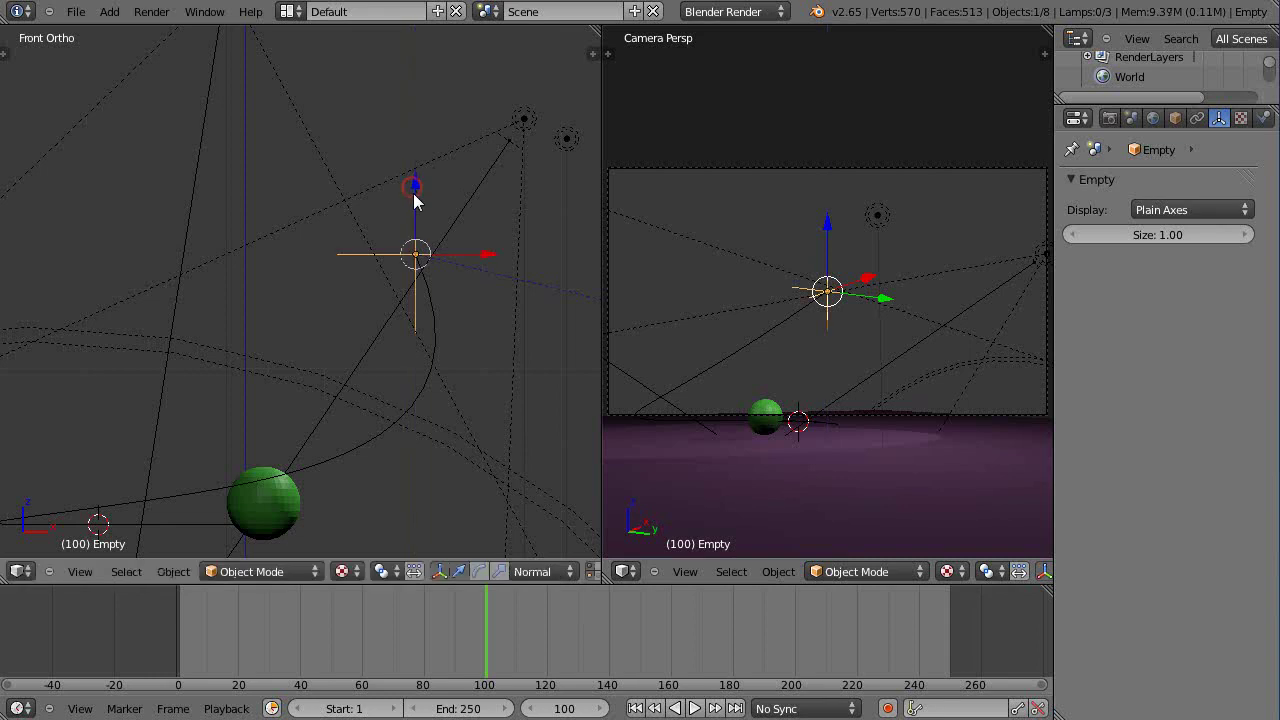
# In right side view, shift the Empty slightly along Y and adjust its height.
pyautogui.press('KP_3')
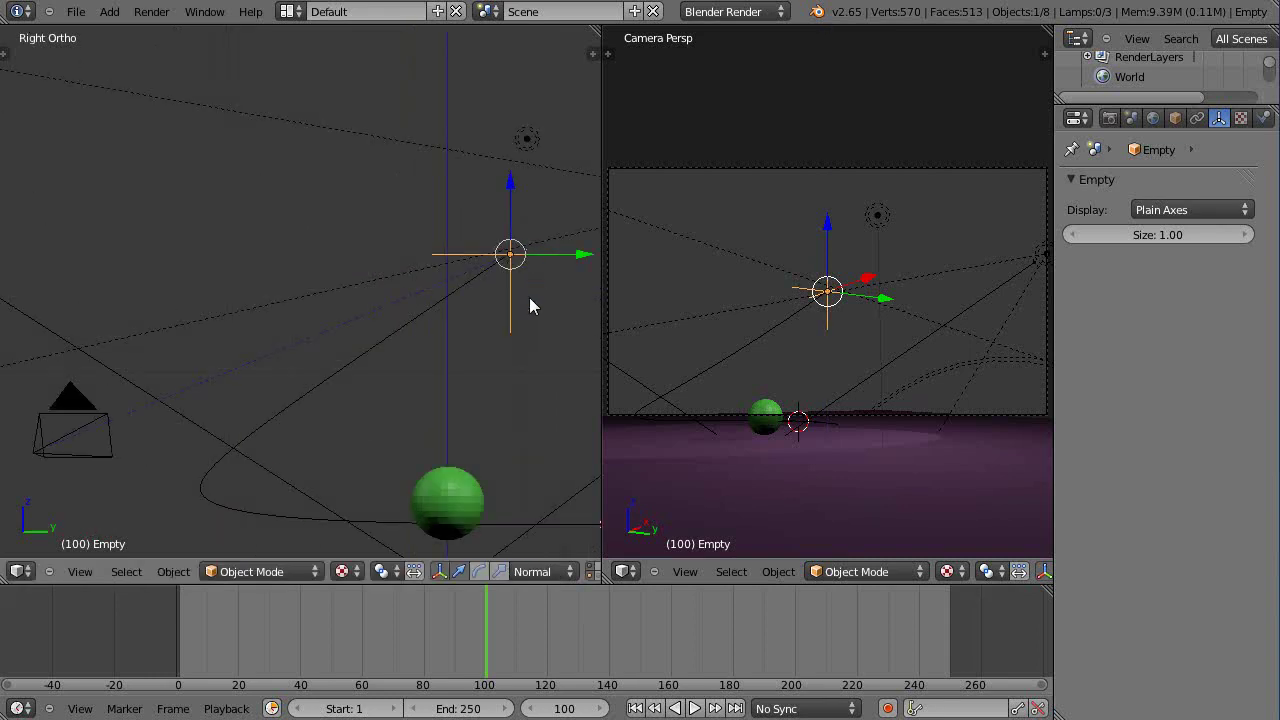
pyautogui.keyDown('shift'); pyautogui.moveTo(529, 299); pyautogui.dragTo(339, 318, button='middle'); pyautogui.keyUp('shift')
pyautogui.scroll(4, 341, 317)
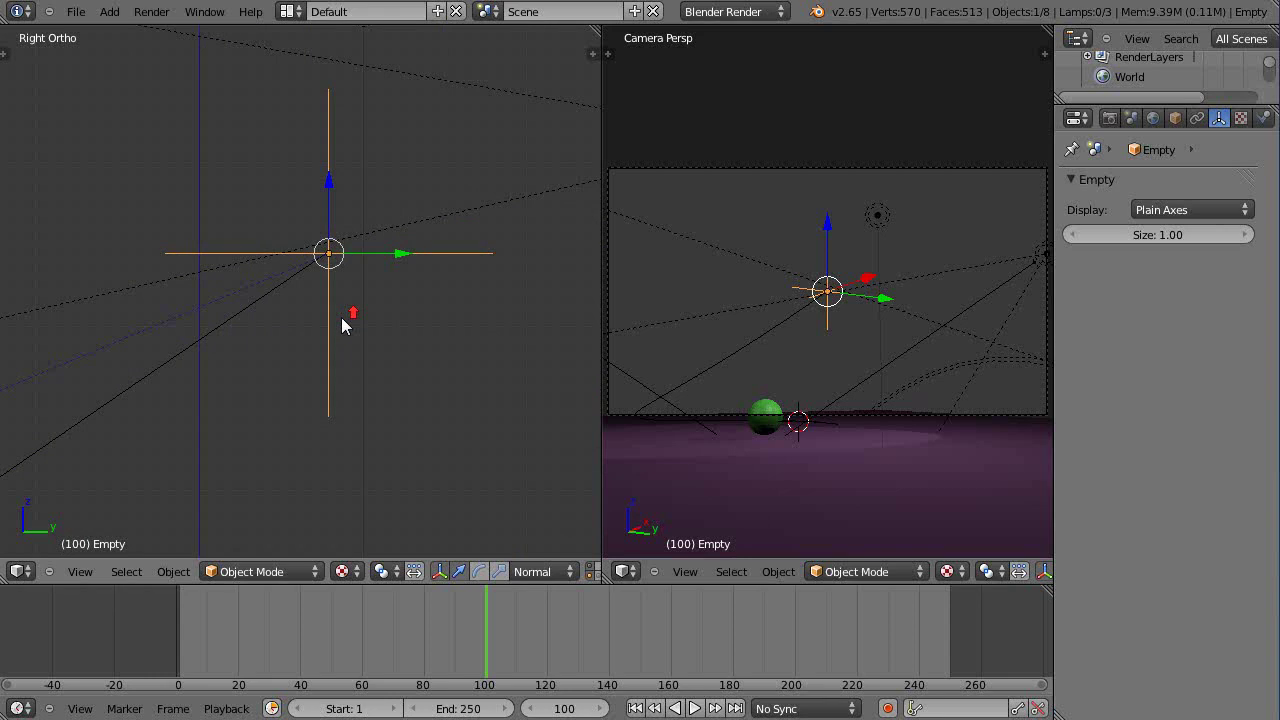
pyautogui.scroll(4, 341, 317)
pyautogui.moveTo(451, 217)
pyautogui.mouseDown()
pyautogui.moveTo(437, 217)
pyautogui.moveTo(476, 220)
pyautogui.moveTo(427, 214)
pyautogui.mouseUp()
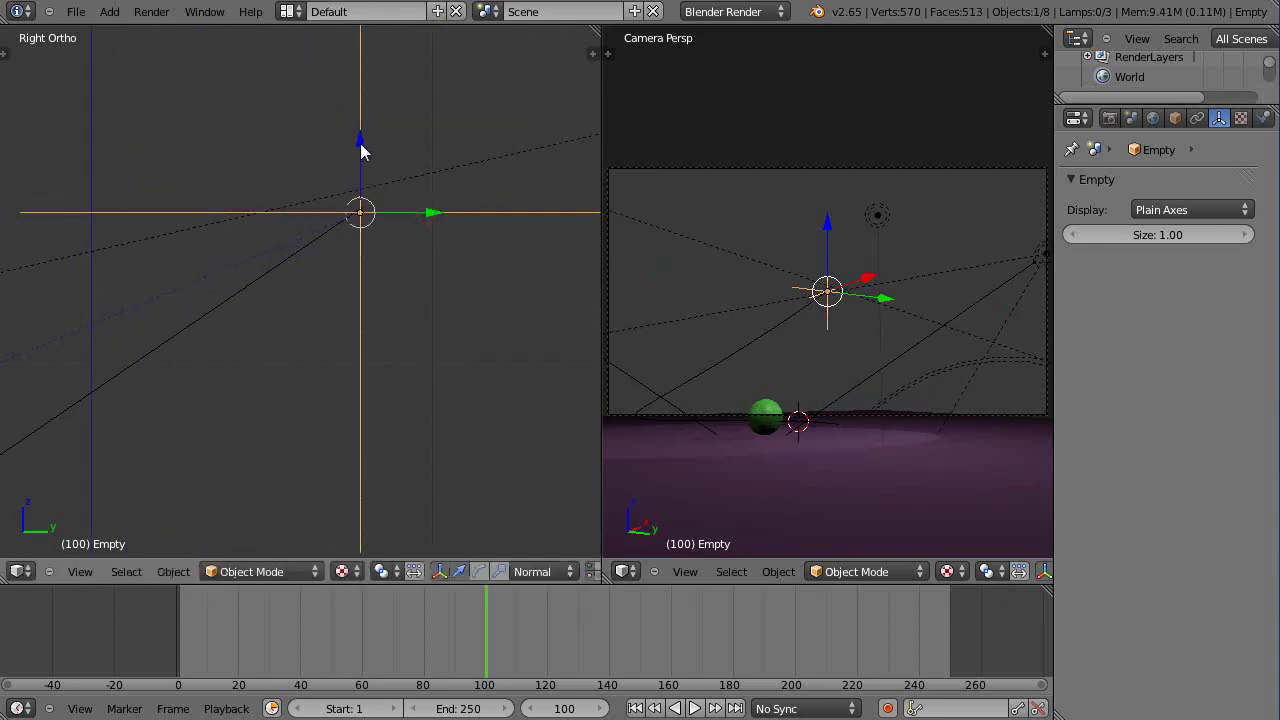
pyautogui.moveTo(362, 150); pyautogui.dragTo(361, 140)
# Return the viewport to a slightly orbited perspective view from above.
pyautogui.scroll(-5, 437, 303)
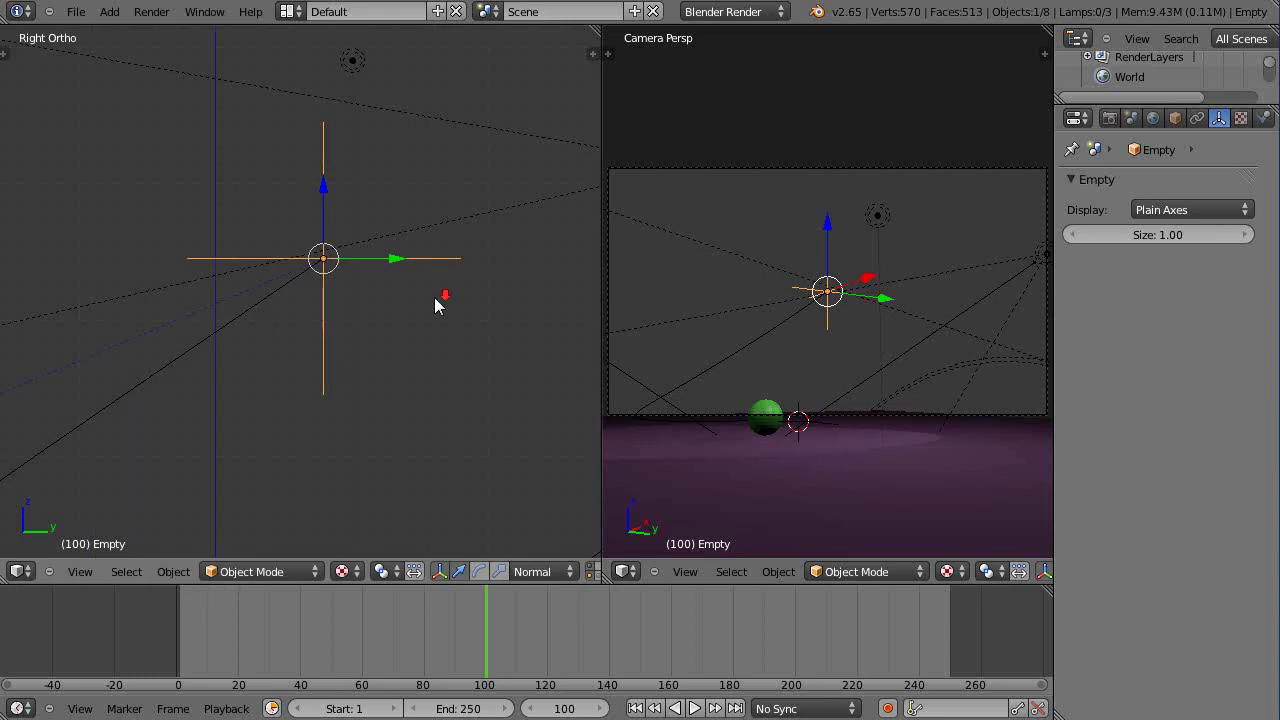
pyautogui.scroll(-5, 434, 303)
pyautogui.press('KP_1')
pyautogui.press('KP_7')
pyautogui.moveTo(351, 406); pyautogui.dragTo(560, 445, button='middle')
pyautogui.press('KP_5')
# Fill the camera viewport, jump to frame 0, and play then stop the path animation.
pyautogui.scroll(-3, 924, 428)
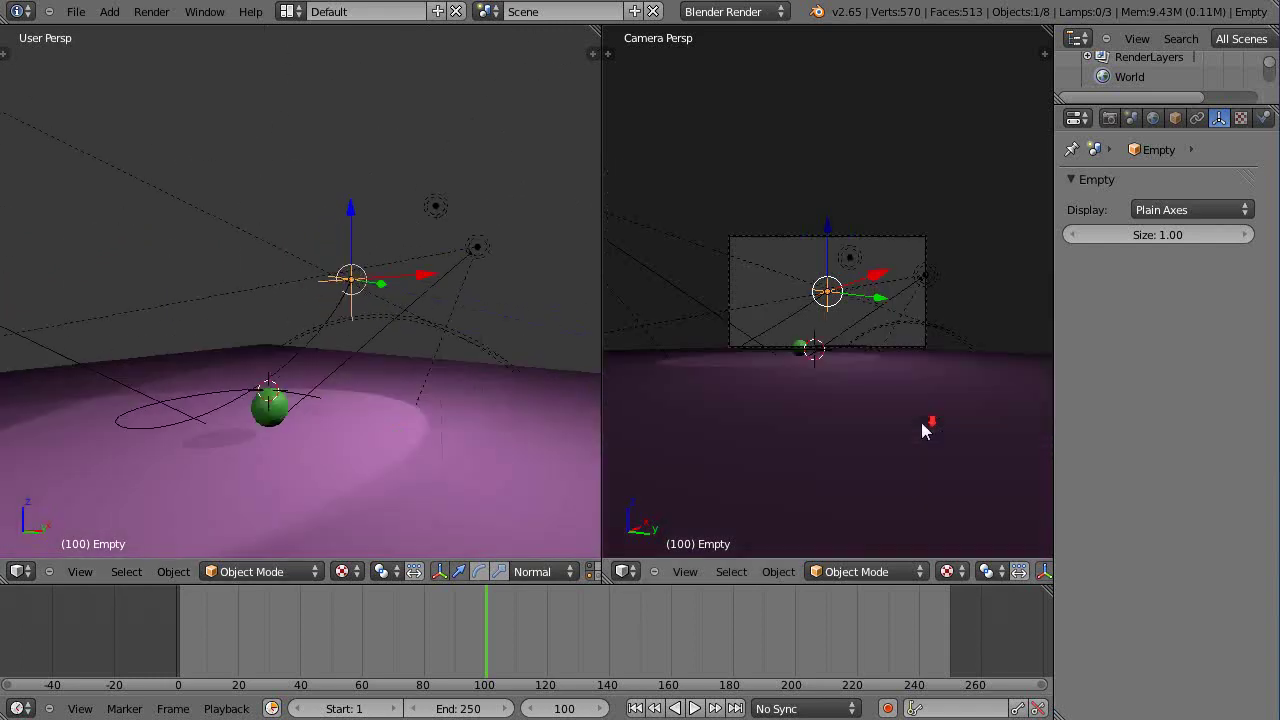
pyautogui.press('Home')
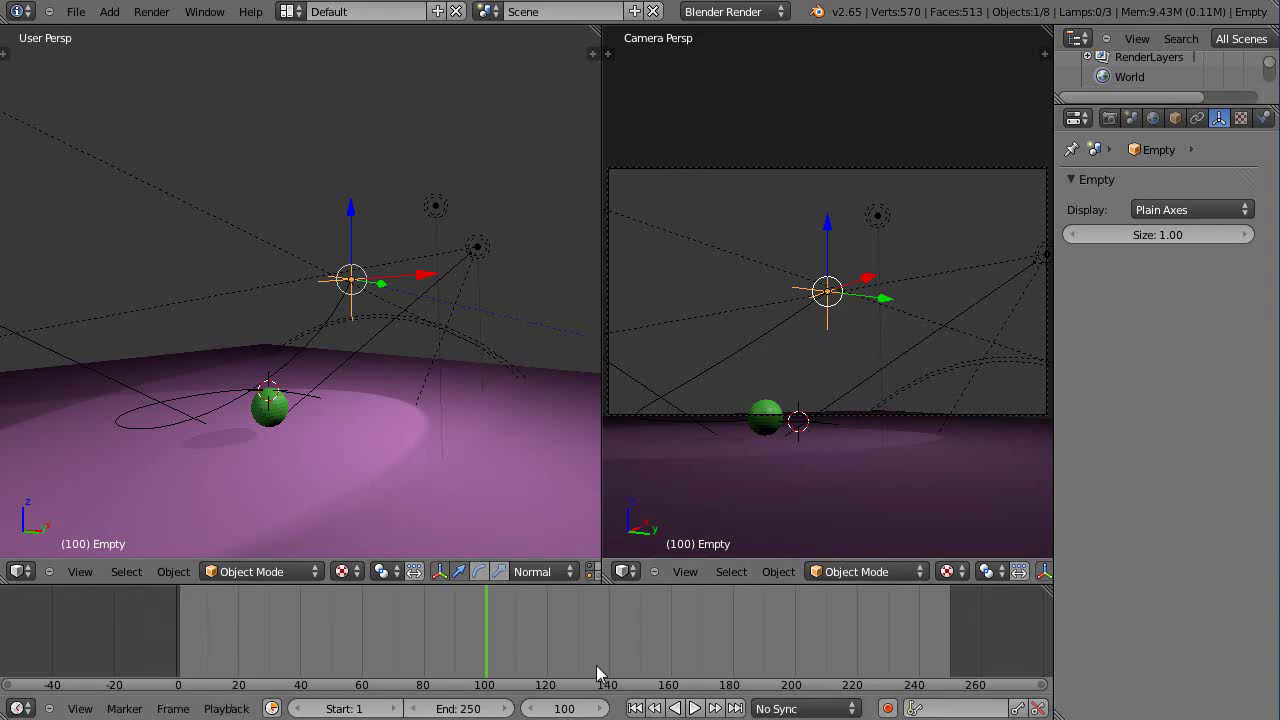
pyautogui.moveTo(268, 480); pyautogui.dragTo(243, 491, button='middle')
pyautogui.click(175, 623)
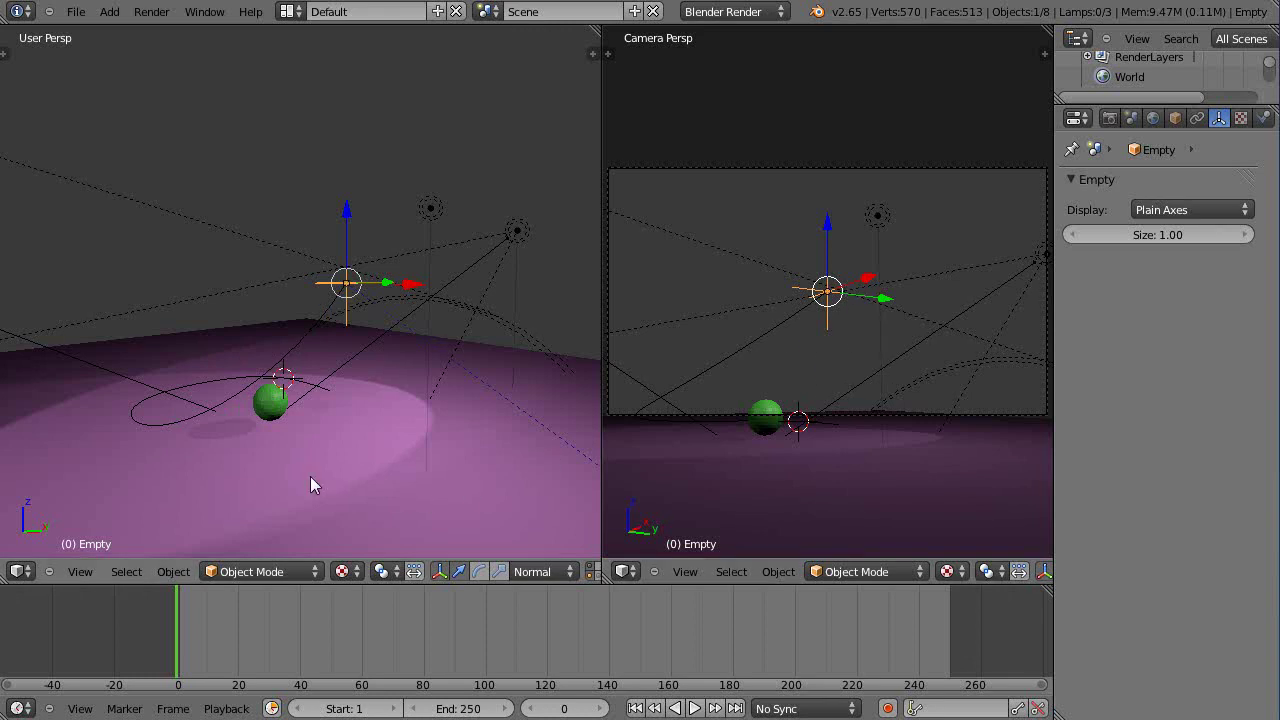
pyautogui.hotkey('alt', 'a')
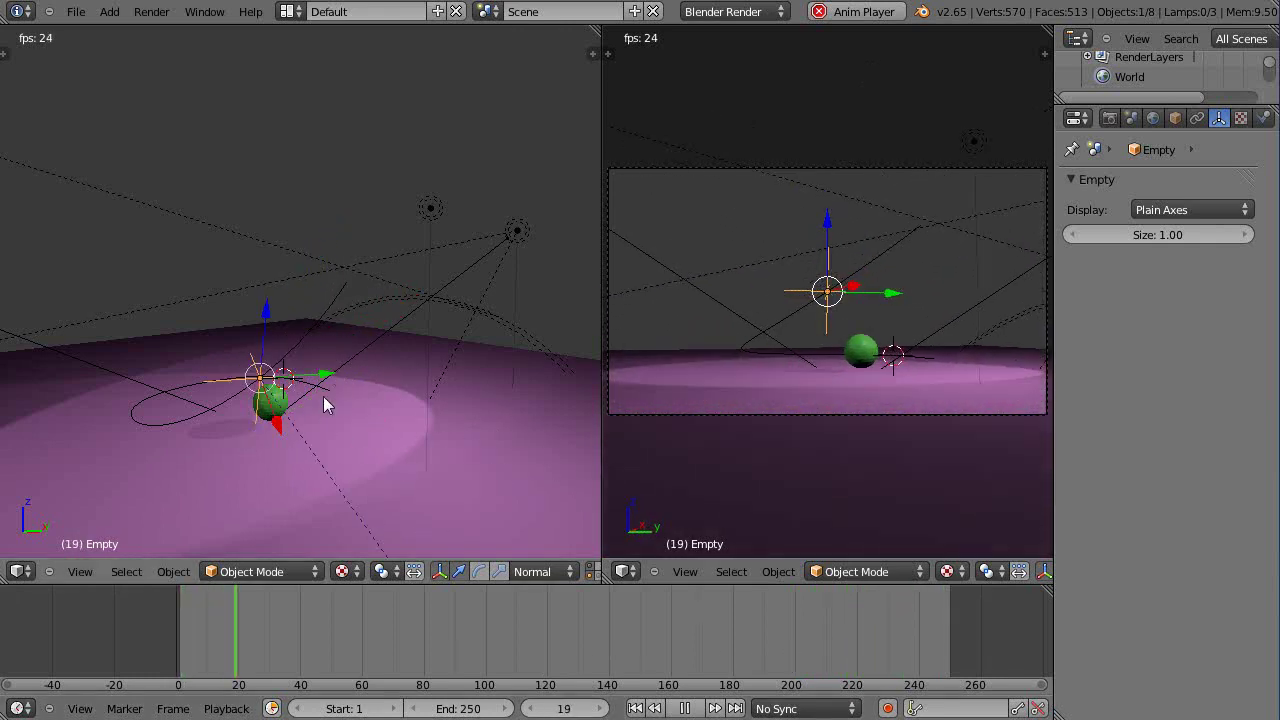
pyautogui.press('Escape')
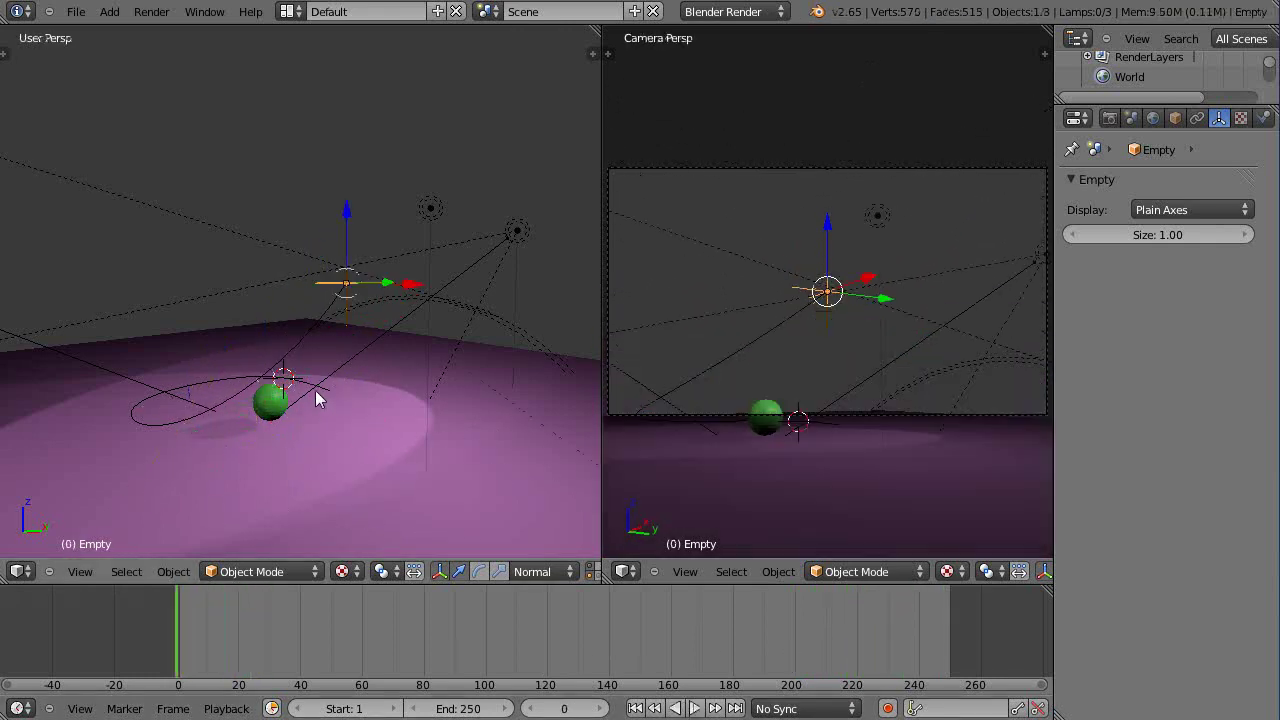
# Set the NurbsPath's Path Animation Frames to 250 in Object Data properties.
pyautogui.rightClick(214, 379)
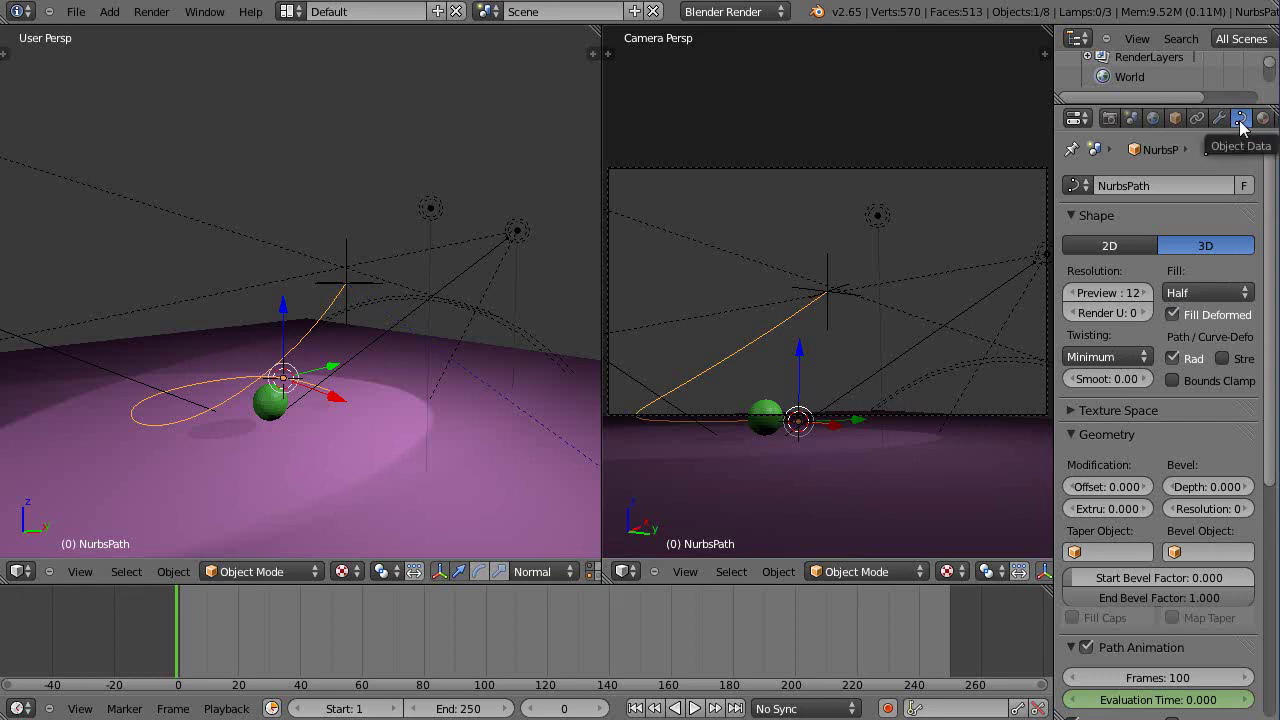
pyautogui.moveTo(1274, 356); pyautogui.dragTo(1274, 416)
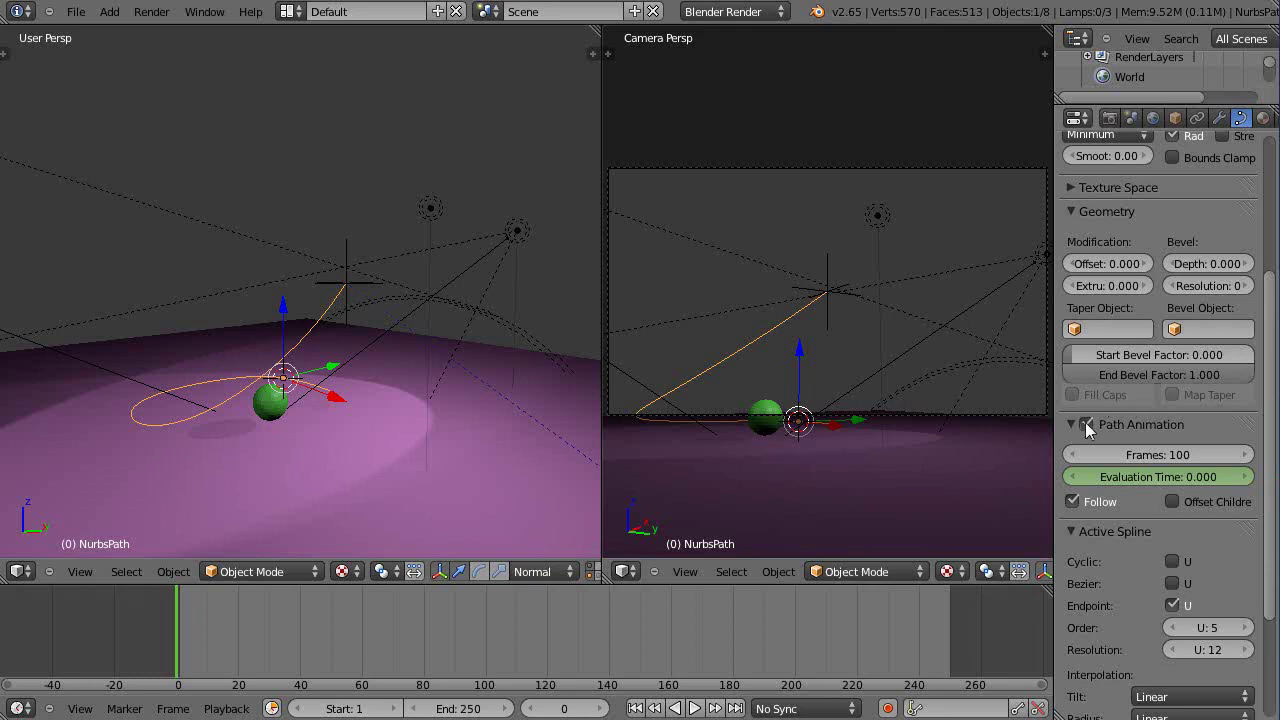
pyautogui.click(1178, 456)
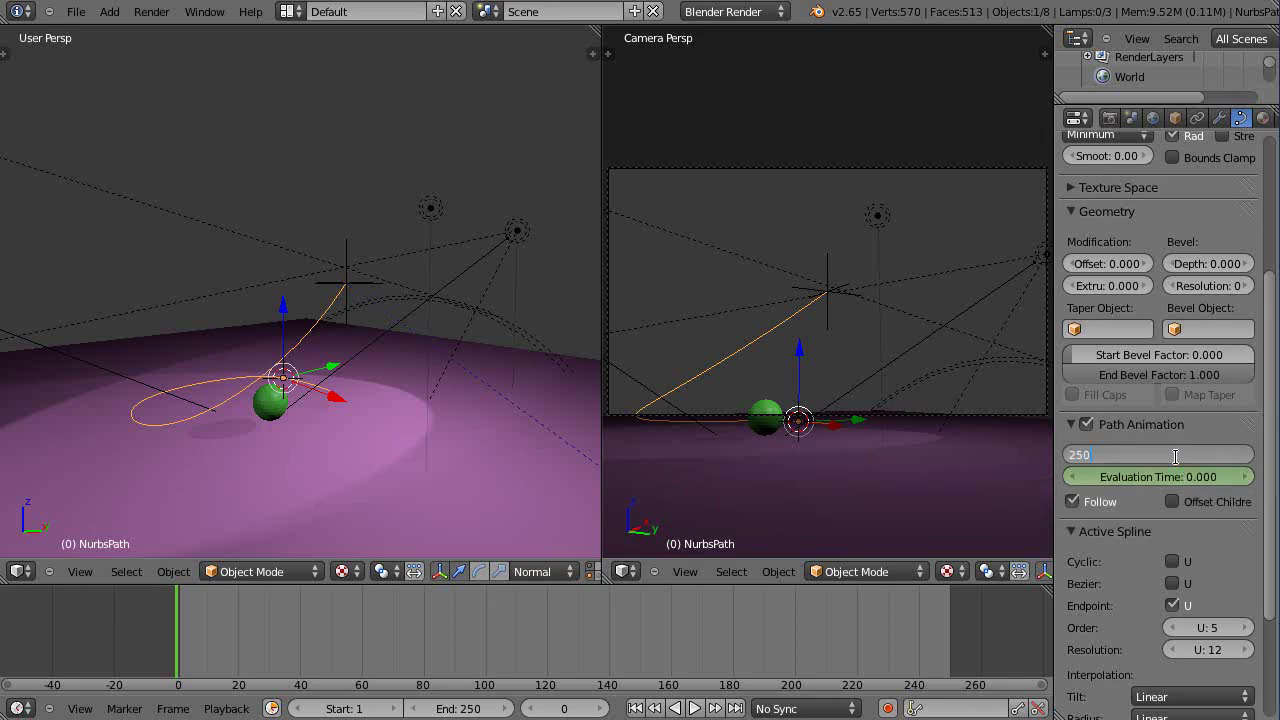
pyautogui.press('Return')
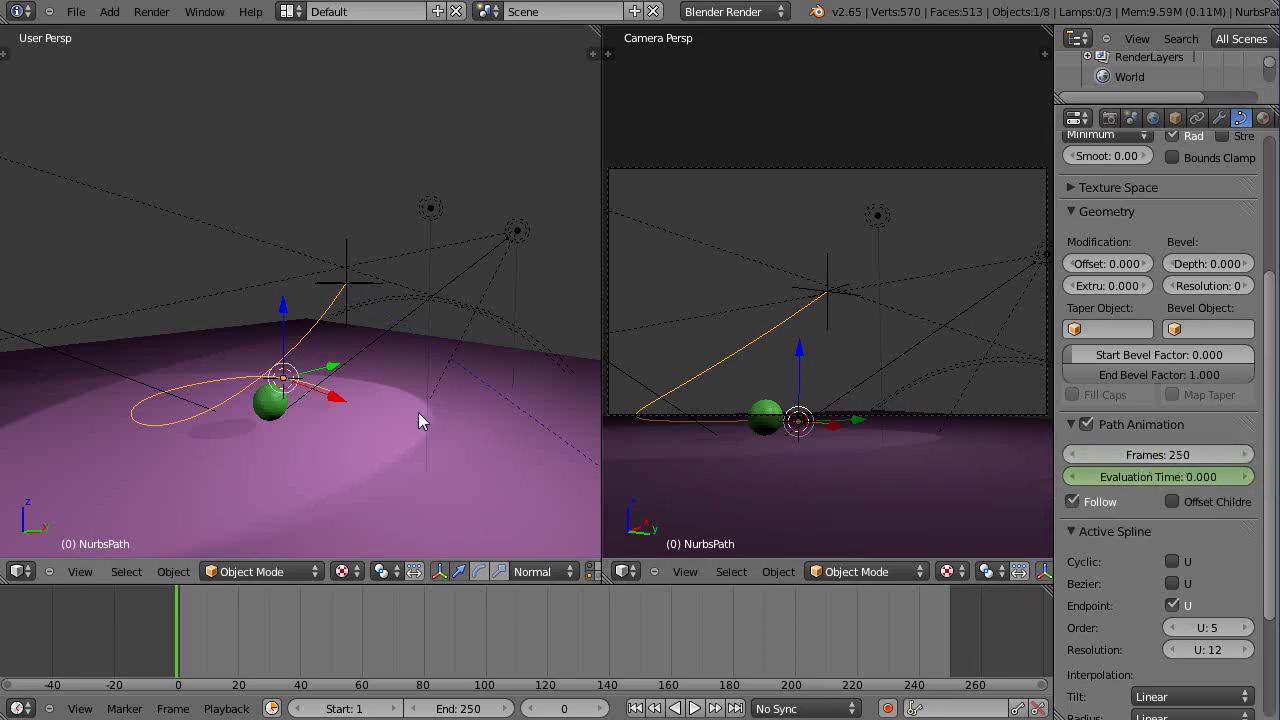
pyautogui.scroll(3, 419, 414)
pyautogui.scroll(-2, 414, 418)
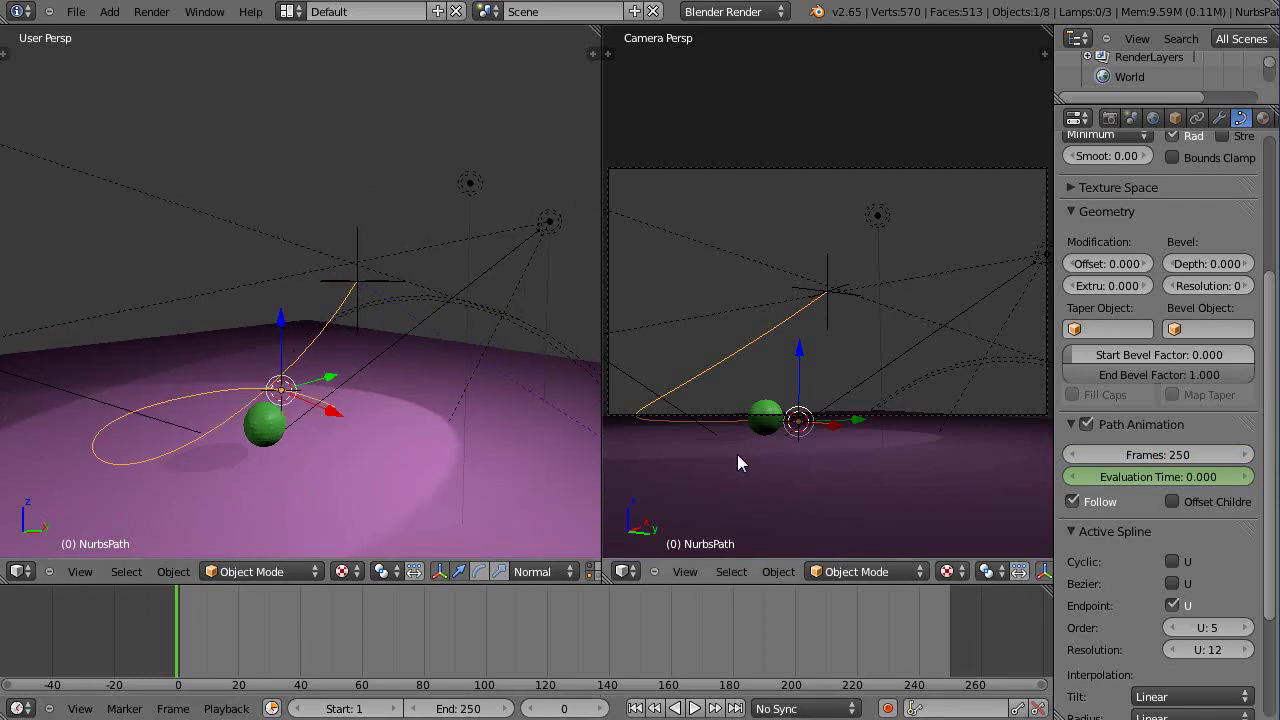
# Play the 250-frame animation with Alt+A to watch the camera follow the Empty.
pyautogui.hotkey('alt', 'a')
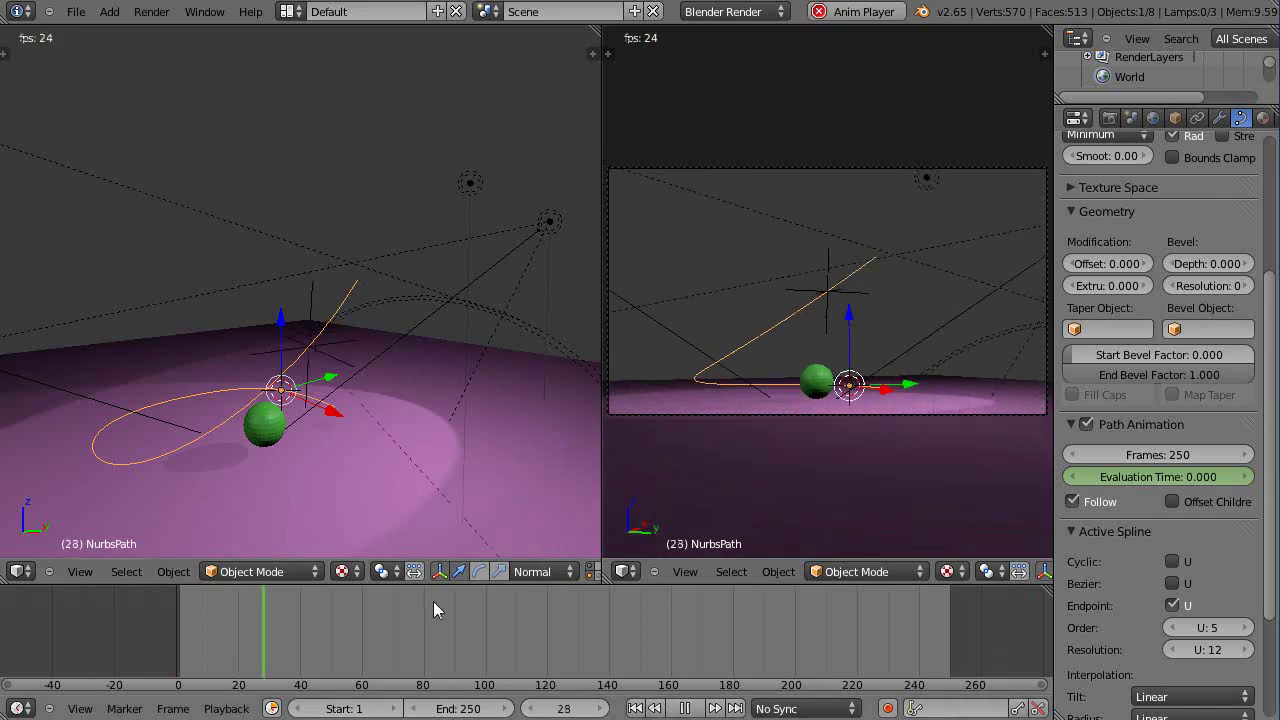